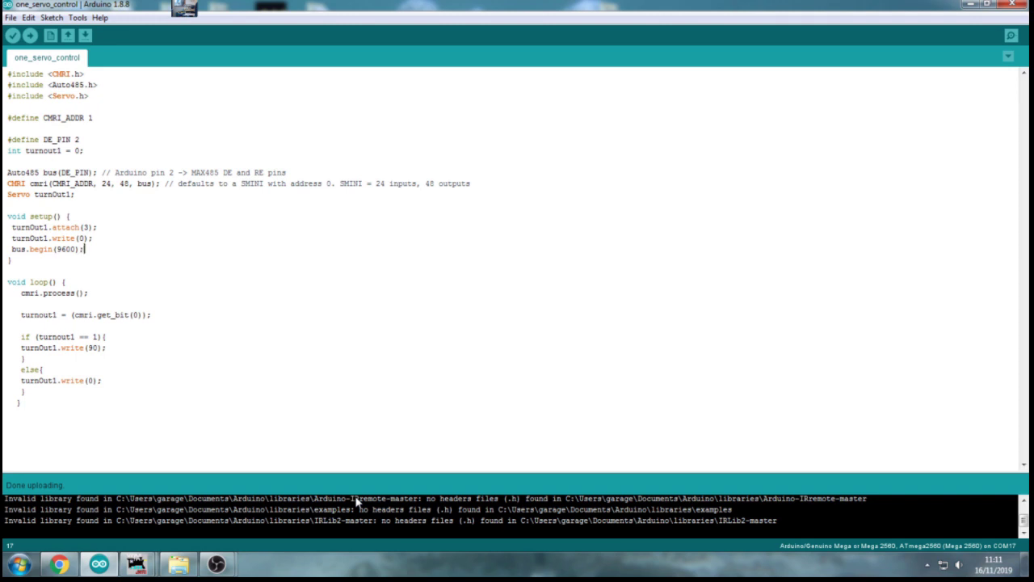
- Review the sketch's include lines (Servo.h, CMRI.h, Auto485.h) and the CMRI_ADDR 1 definition
left_click(84, 249)
left_click(96, 98)
left_click_drag(97, 96, 30, 73)
left_click_drag(105, 85, 30, 85)
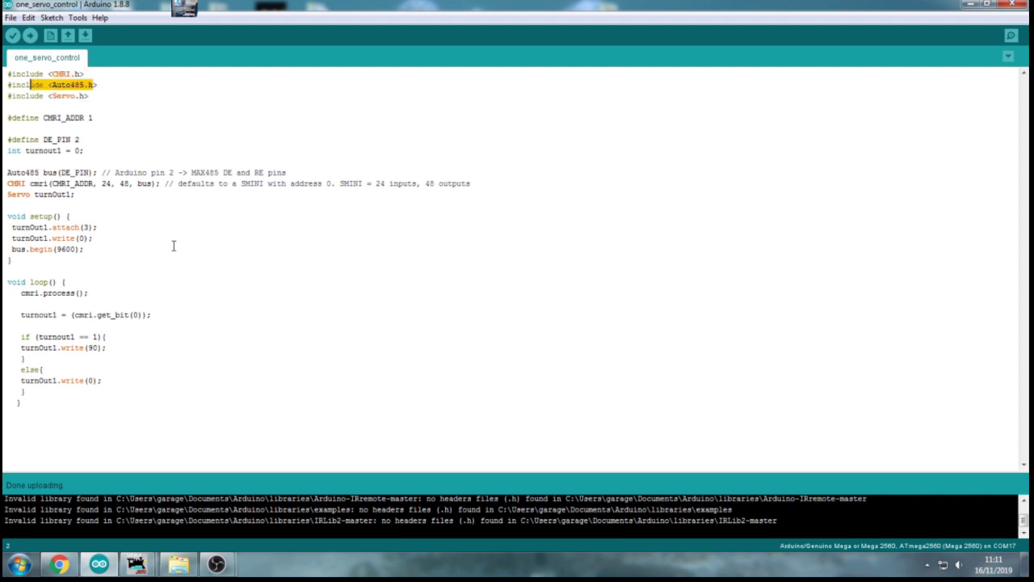
left_click(150, 119)
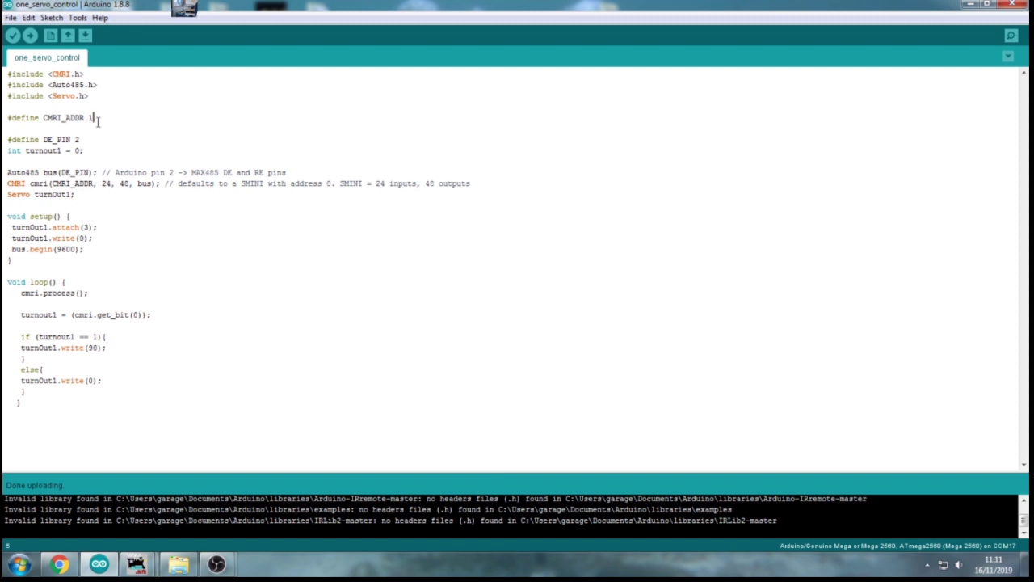
left_click_drag(99, 117, 25, 118)
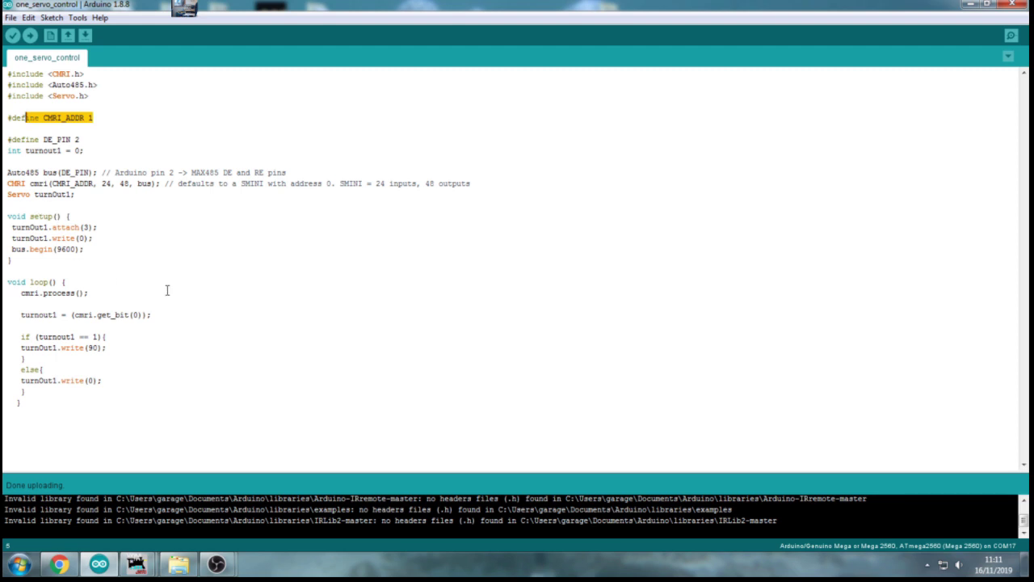
- Insert an empty line after '#define DE_PIN 2', before the turnout1 declaration
left_click(123, 152)
left_click_drag(85, 140, 39, 139)
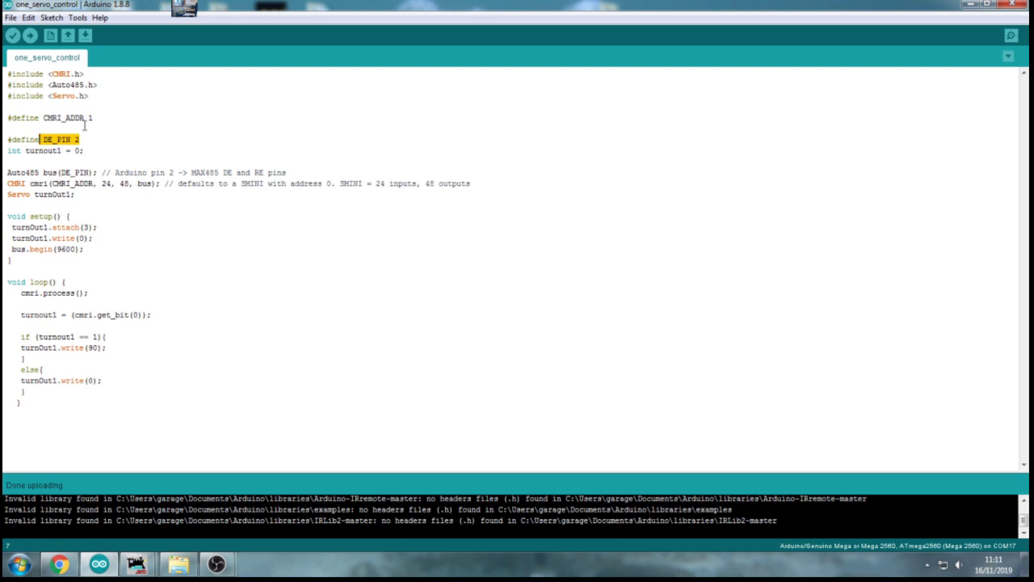
left_click(91, 138)
key("Return")
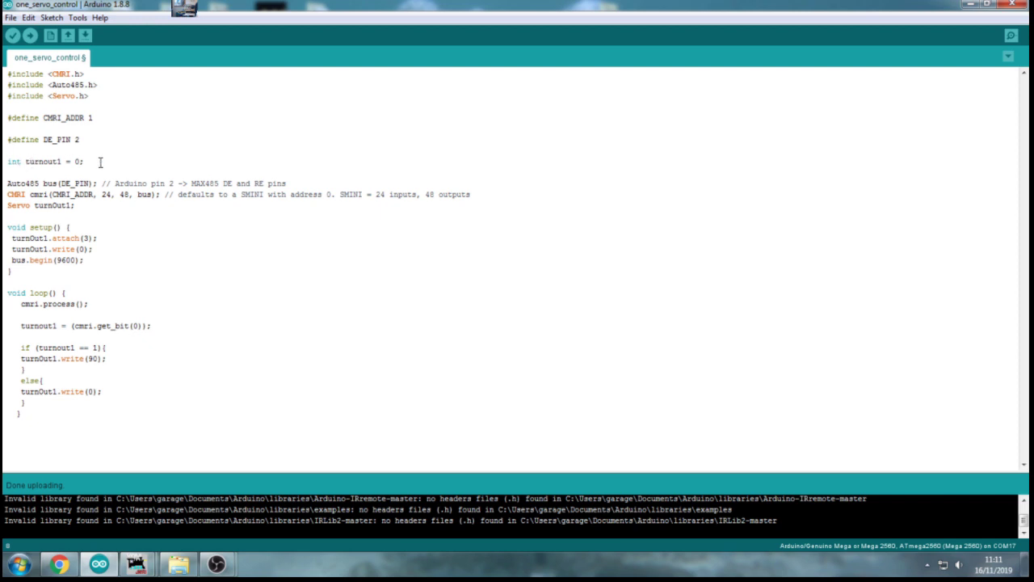
left_click_drag(87, 161, 6, 164)
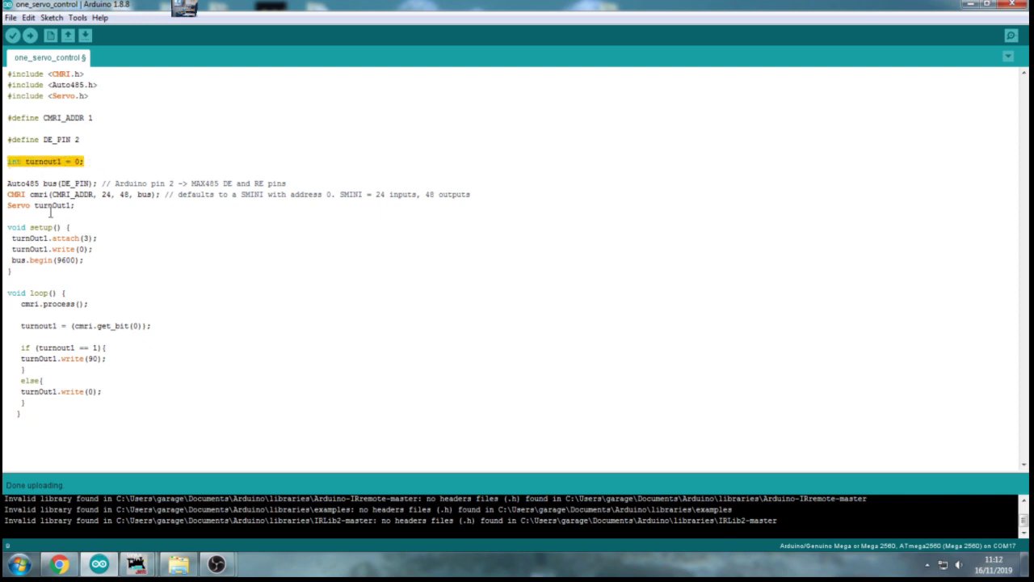
left_click(90, 160)
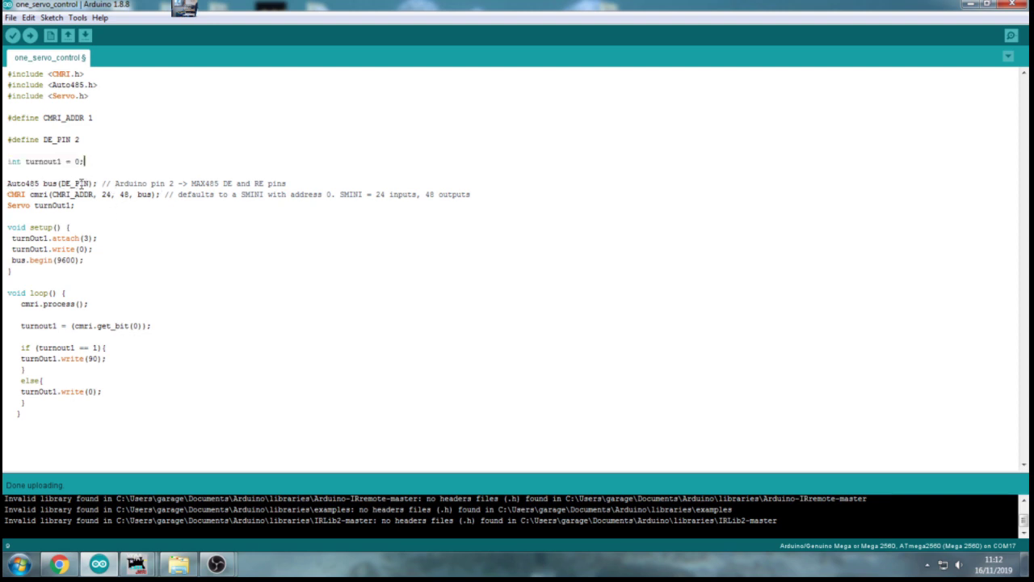
left_click_drag(286, 184, 7, 172)
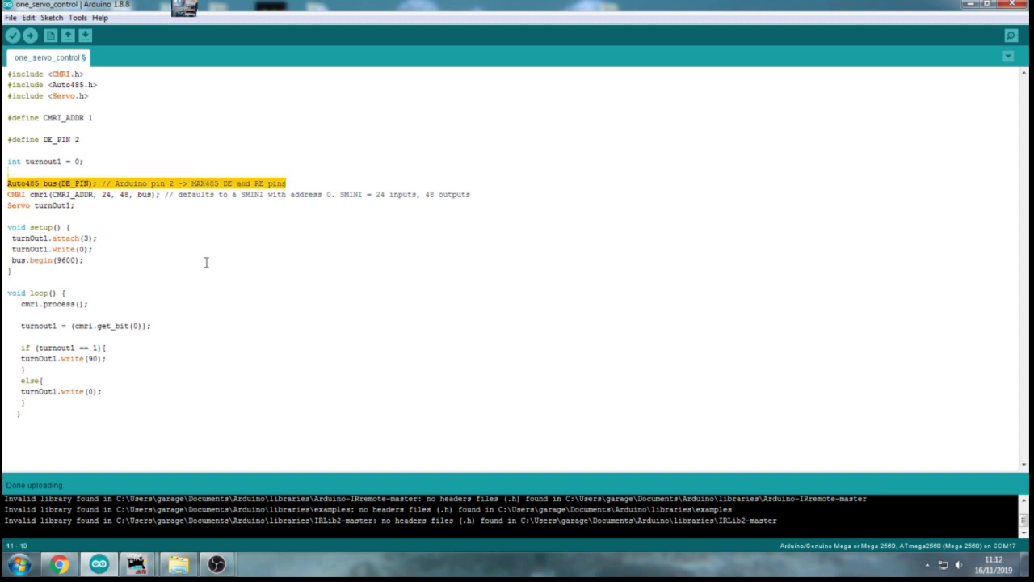
left_click_drag(8, 194, 180, 196)
left_click_drag(86, 204, 4, 205)
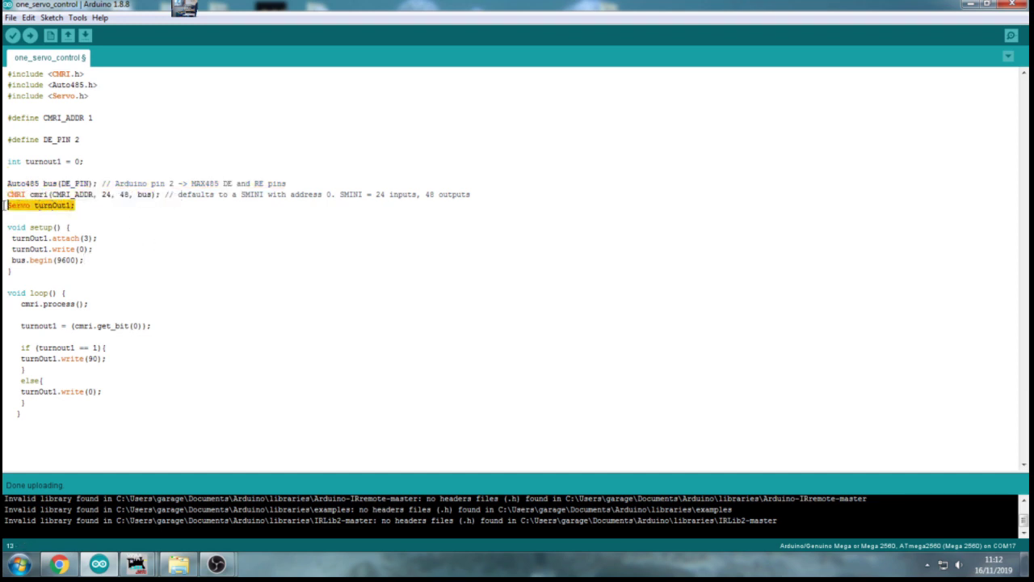
left_click(150, 237)
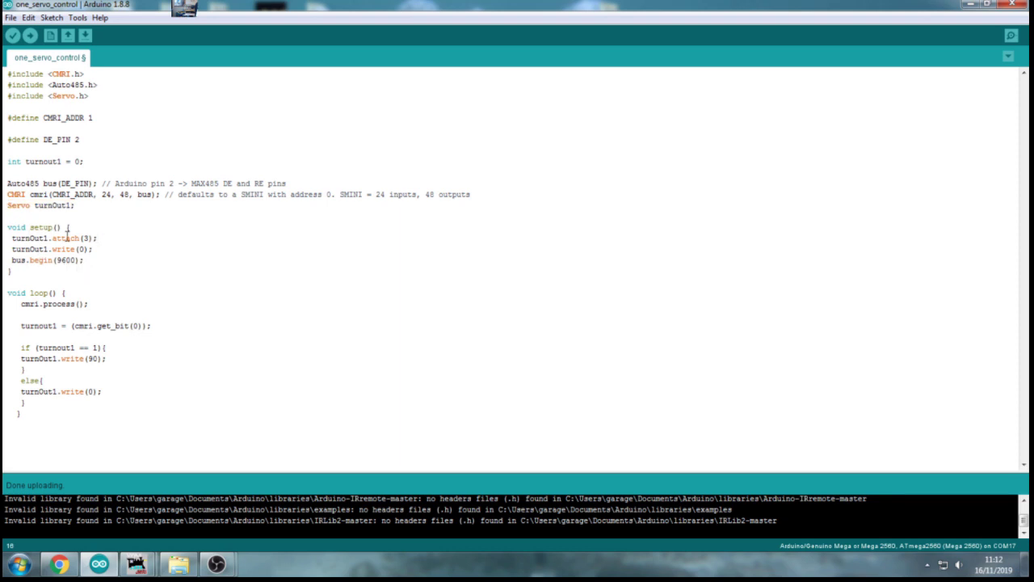
left_click_drag(98, 238, 53, 249)
left_click_drag(84, 260, 22, 260)
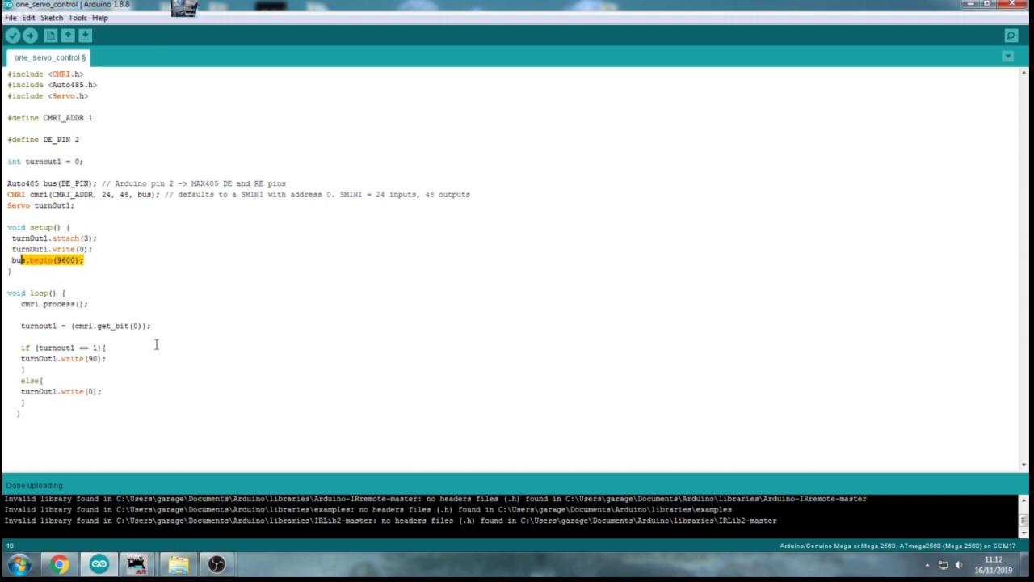
left_click_drag(87, 304, 8, 304)
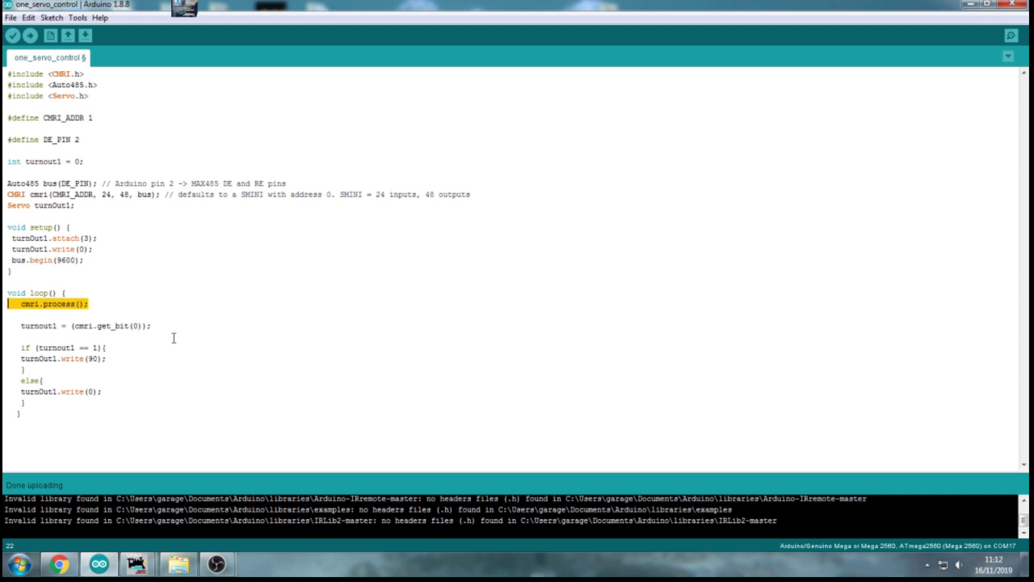
left_click_drag(151, 325, 74, 327)
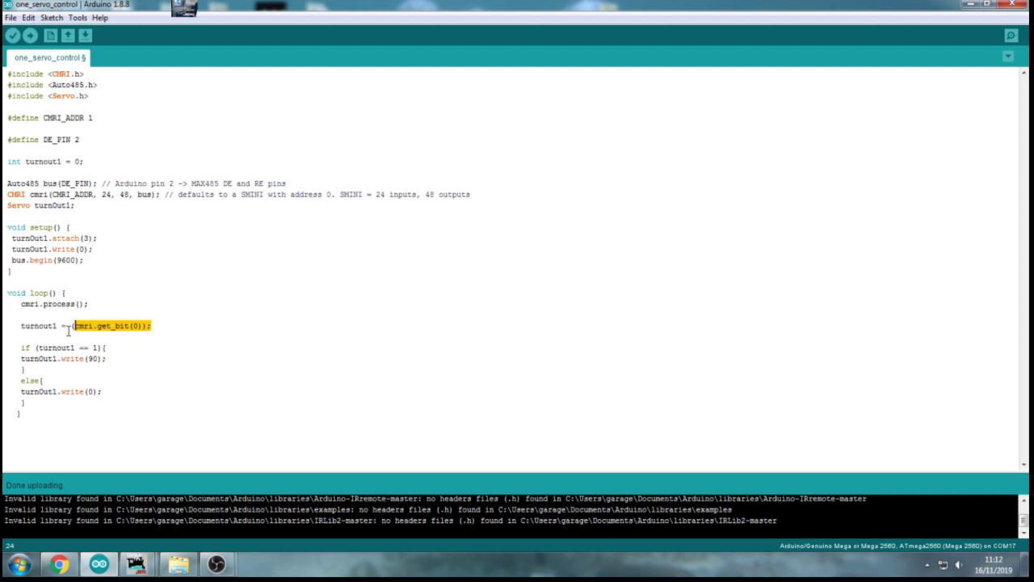
left_click_drag(58, 325, 21, 326)
left_click(141, 377)
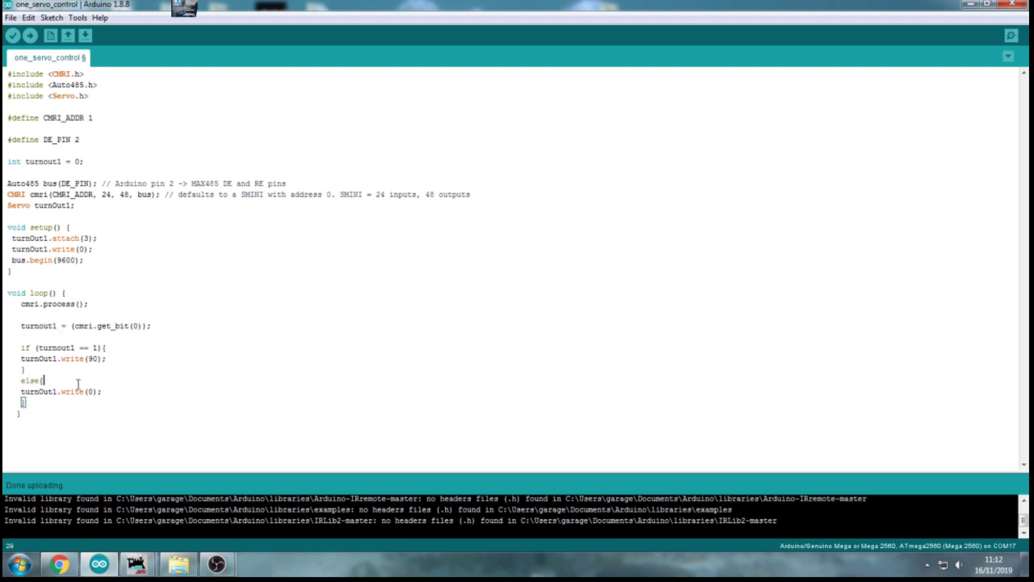
left_click_drag(43, 347, 113, 358)
left_click(55, 358)
left_click(109, 392)
left_click_drag(44, 392, 94, 402)
left_click(105, 417)
- Bring the PanelPro window to the front and minimize the Arduino sketch
mouse_move(133, 566)
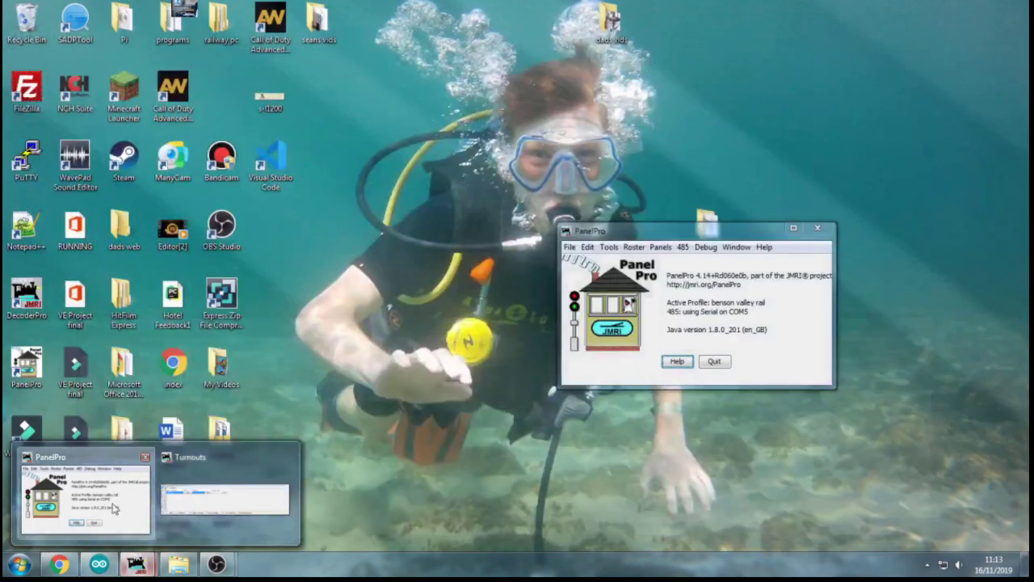
left_click(85, 495)
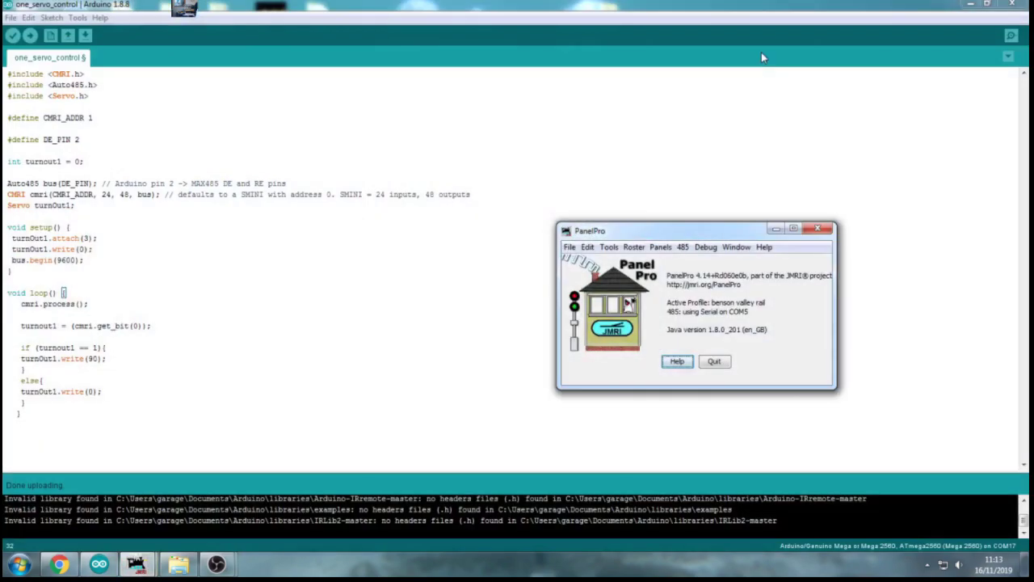
left_click(971, 5)
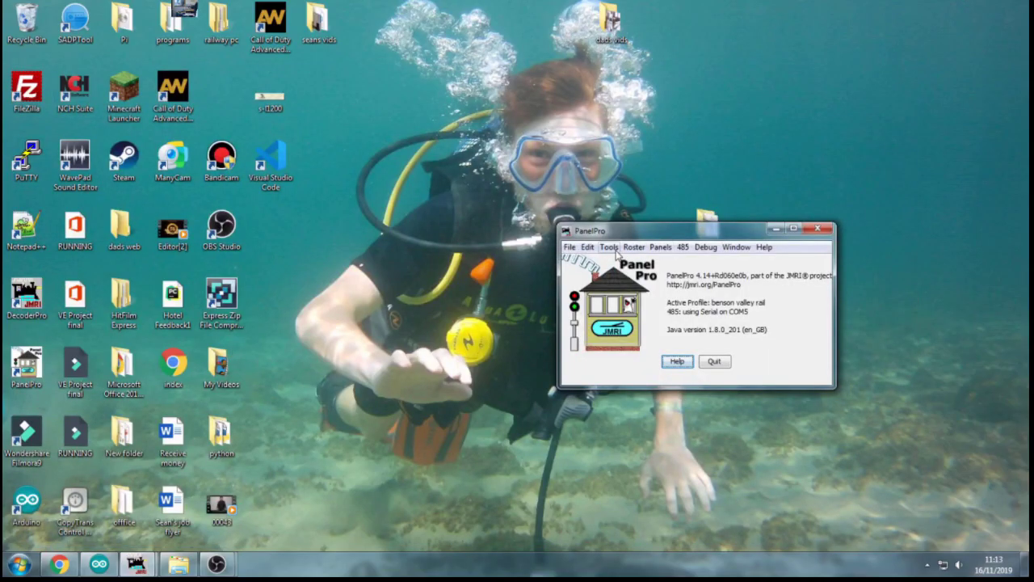
- Open Edit > Preferences in PanelPro and maximize the Preferences window
left_click(666, 250)
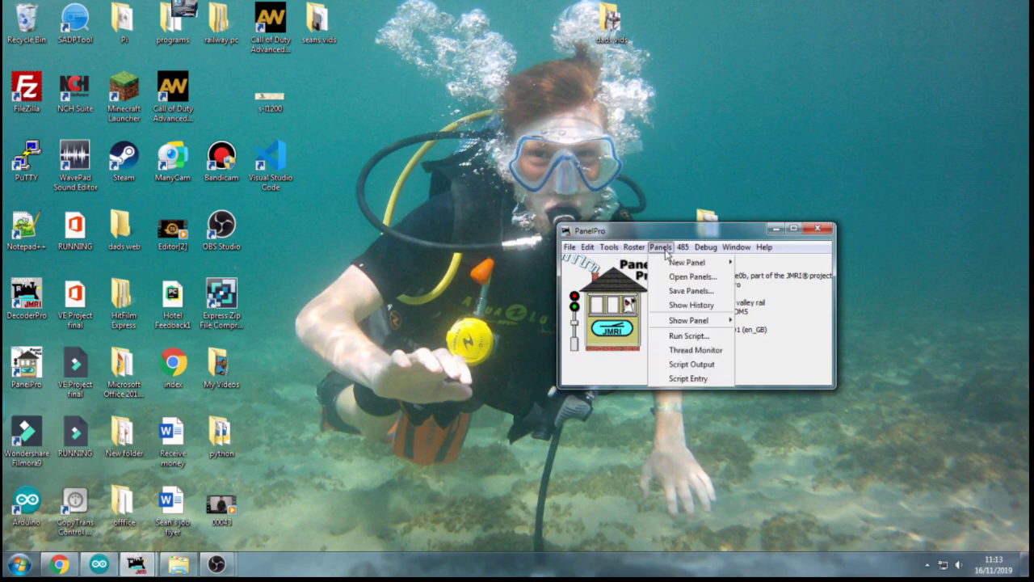
left_click(660, 247)
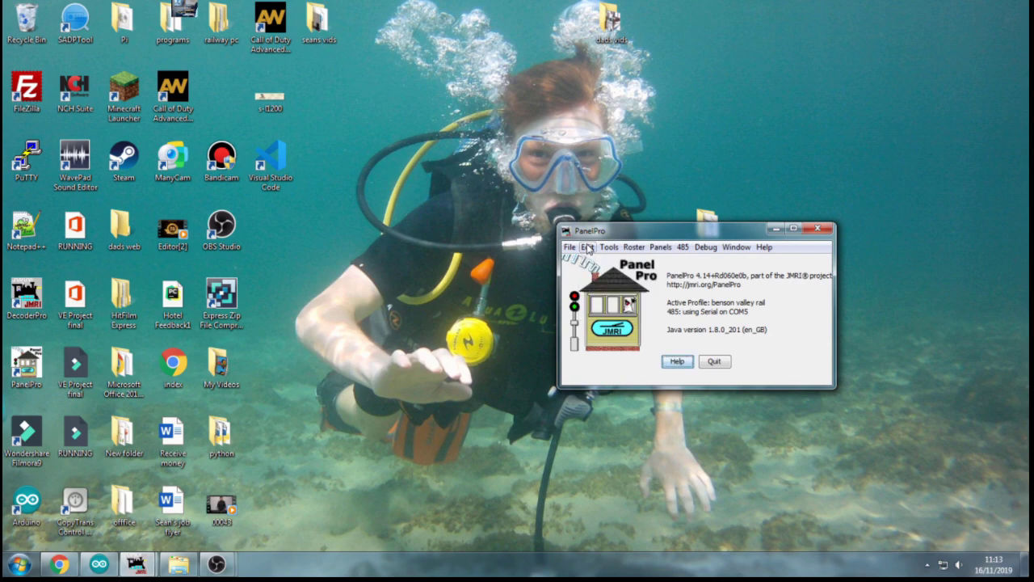
left_click(588, 247)
left_click(616, 315)
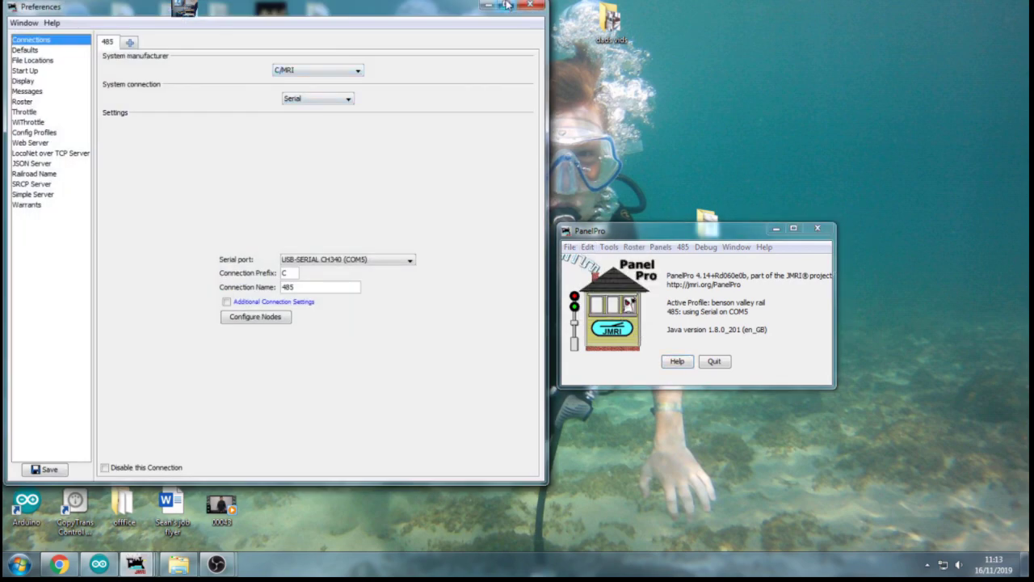
left_click(520, 6)
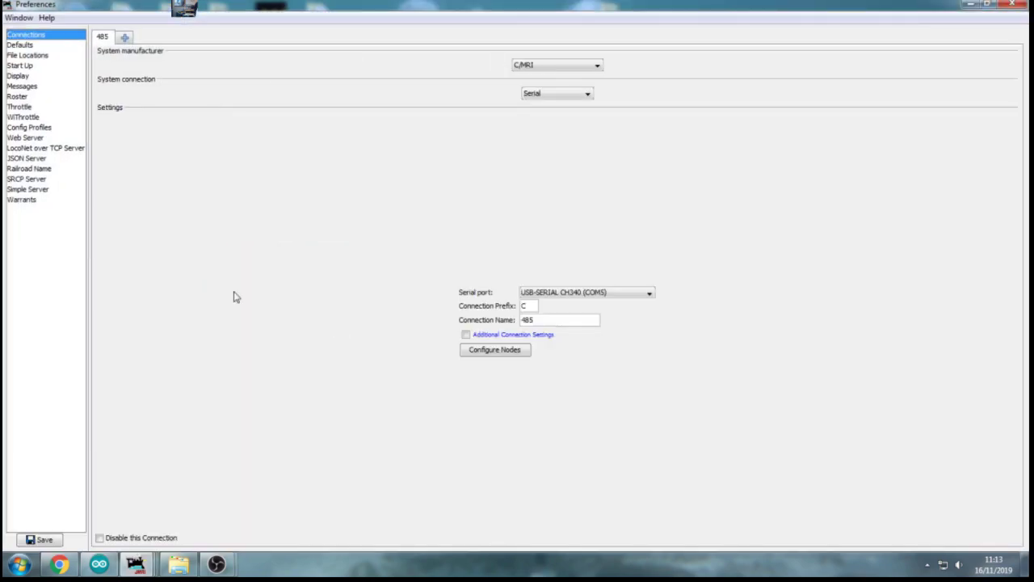
left_click(125, 38)
left_click(561, 68)
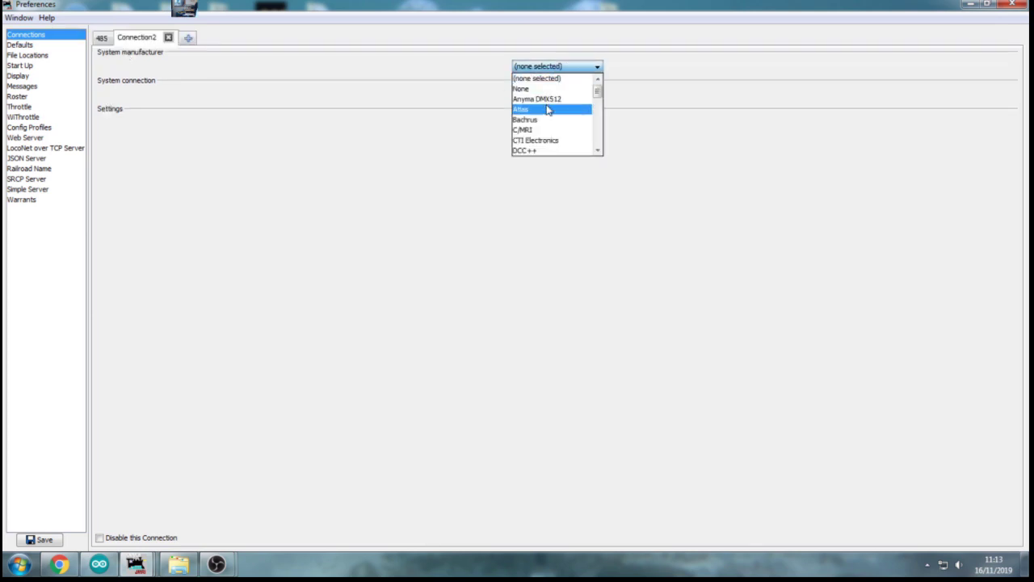
left_click(539, 129)
left_click(586, 293)
left_click(593, 353)
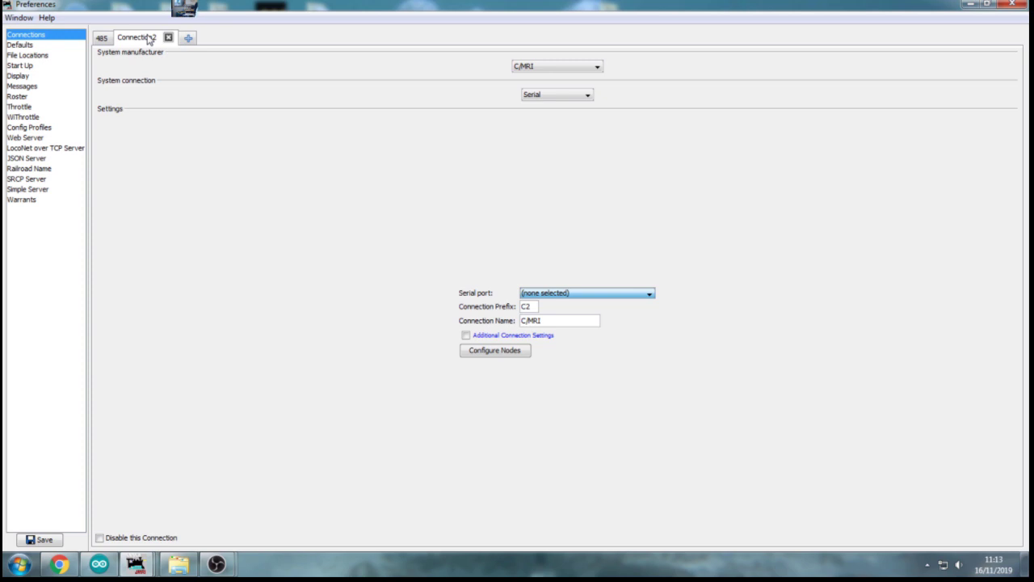
left_click(99, 538)
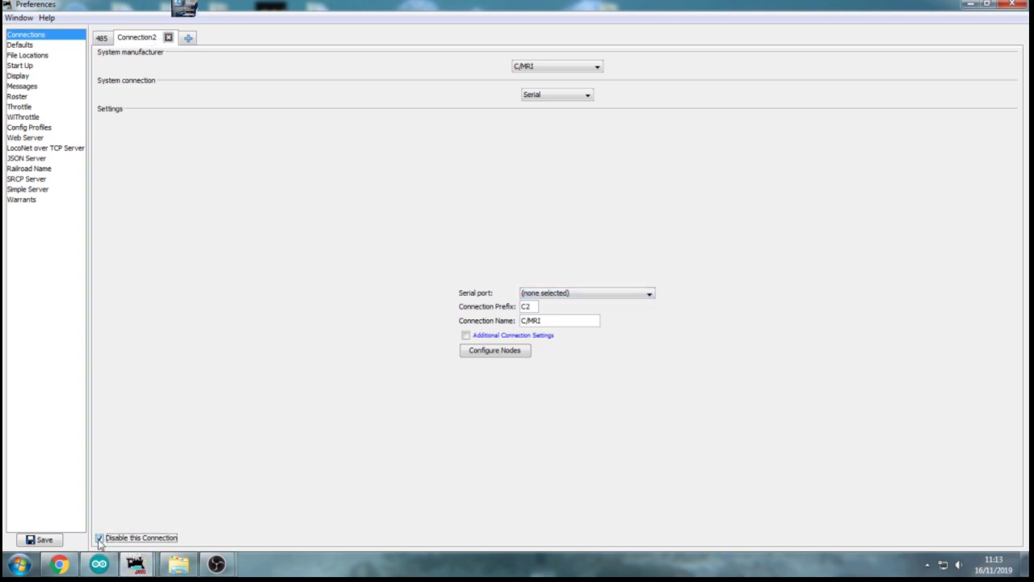
left_click(99, 539)
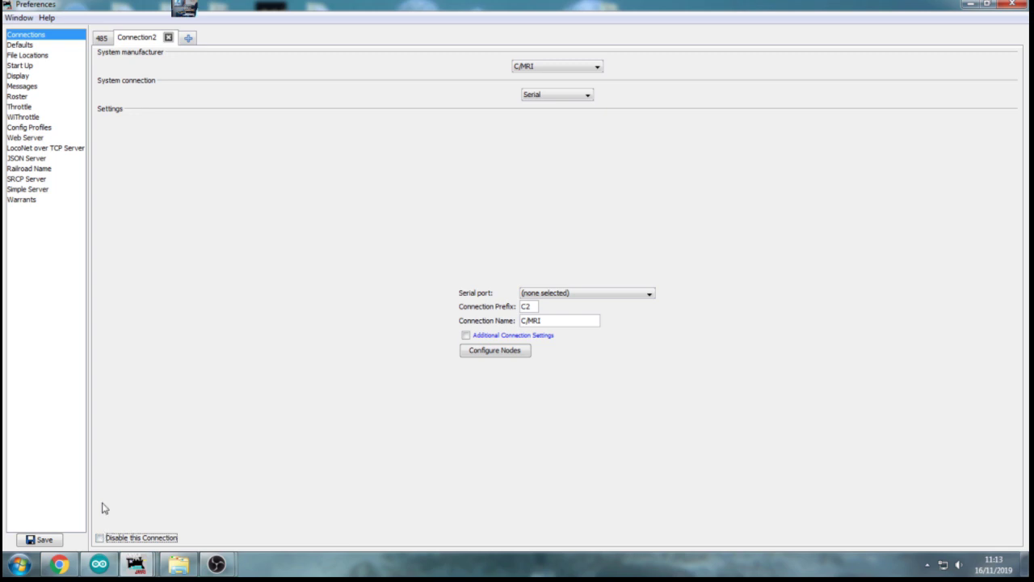
left_click(167, 38)
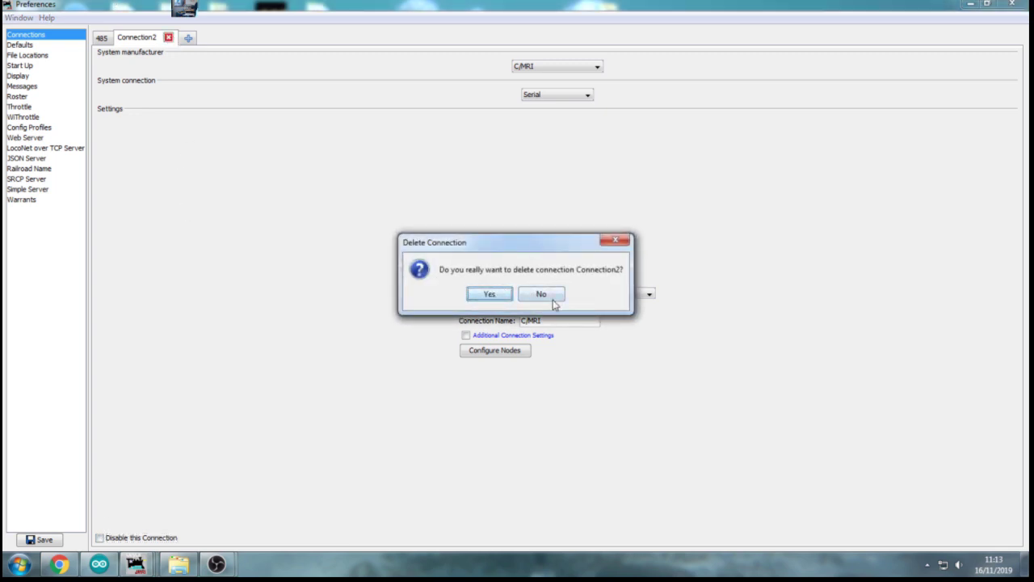
left_click(491, 295)
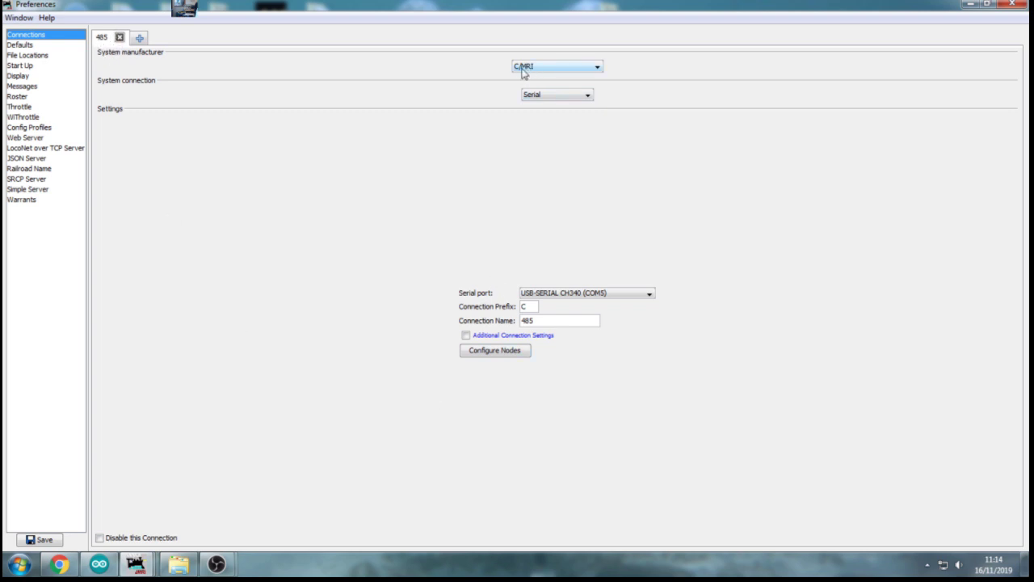
- Confirm the 485 connection uses Serial on COM5, leaving the connection type and port unchanged
left_click(531, 95)
left_click(540, 105)
left_click(566, 294)
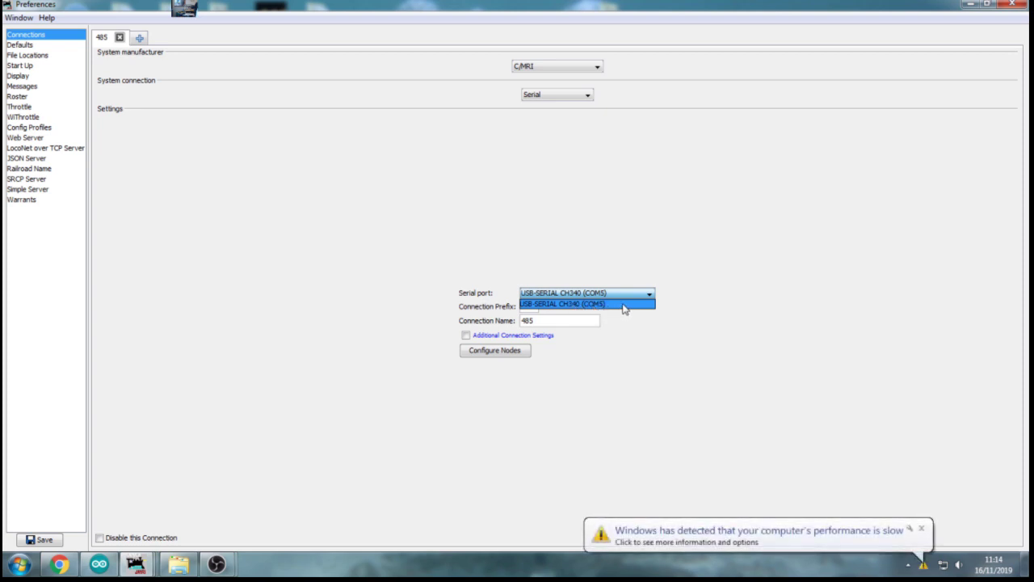
left_click(591, 240)
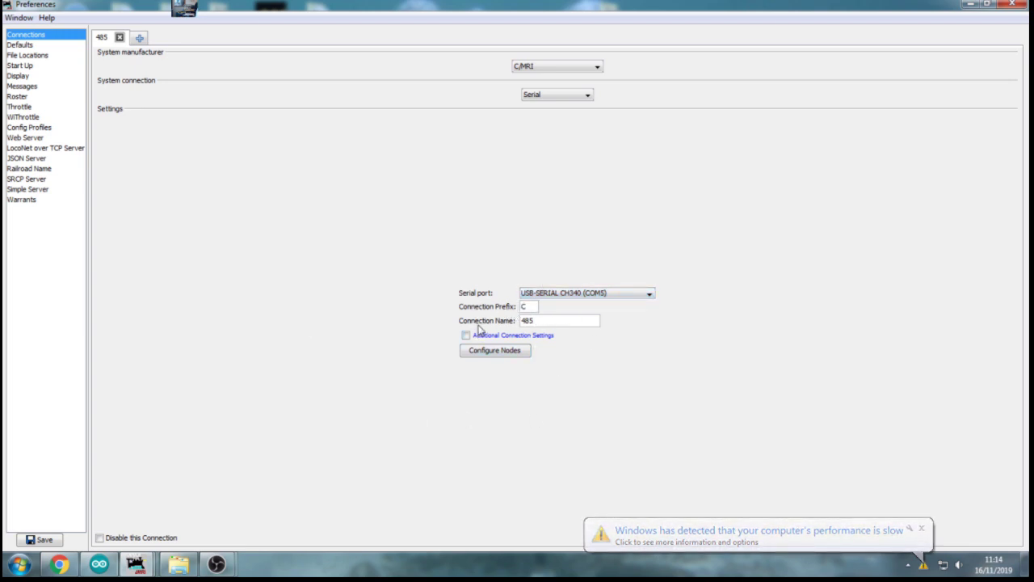
left_click_drag(535, 322, 522, 322)
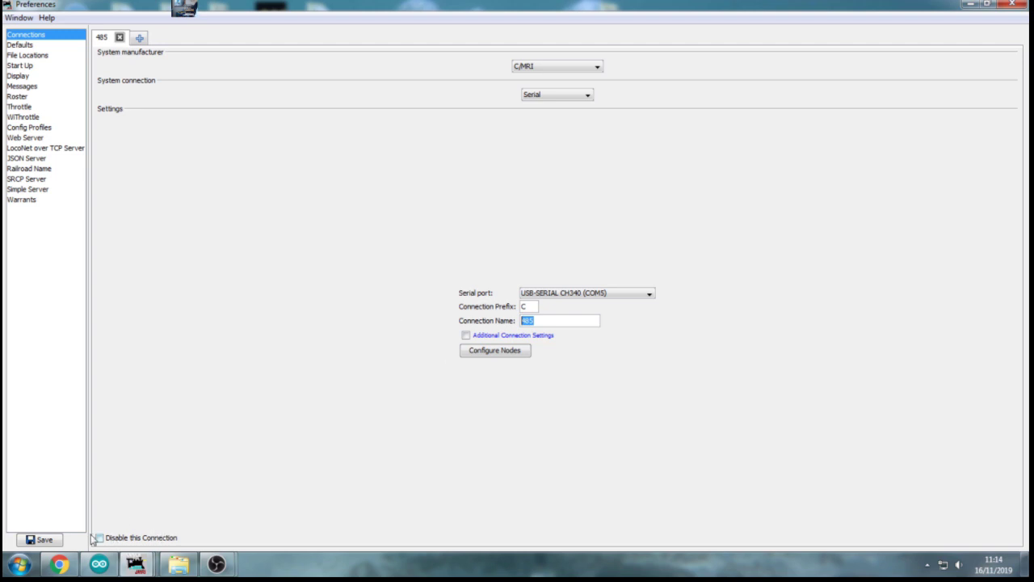
- Open Configure Nodes, inspect the Add Node address field, cancel, and return to the Arduino sketch
left_click(499, 354)
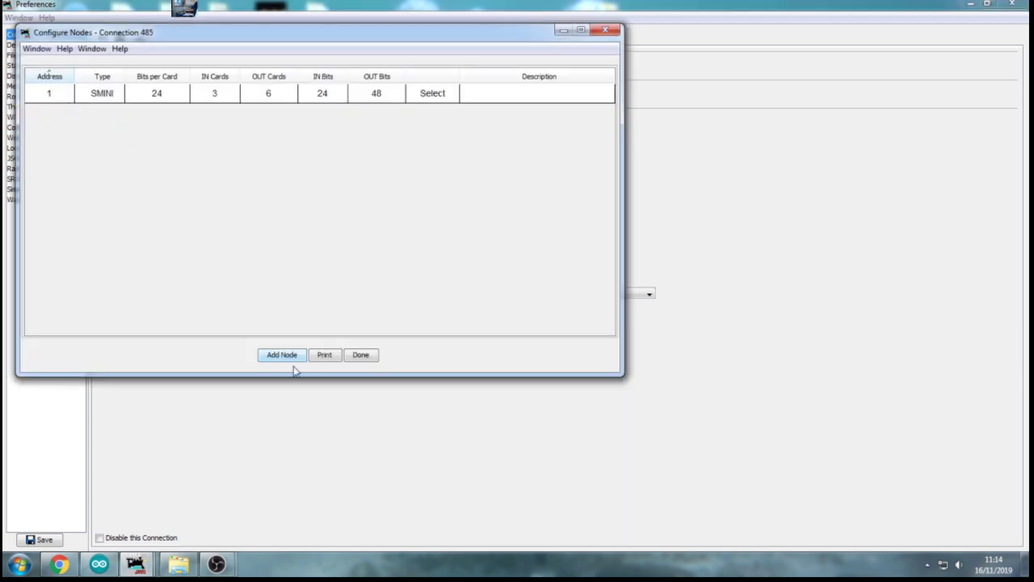
left_click(283, 355)
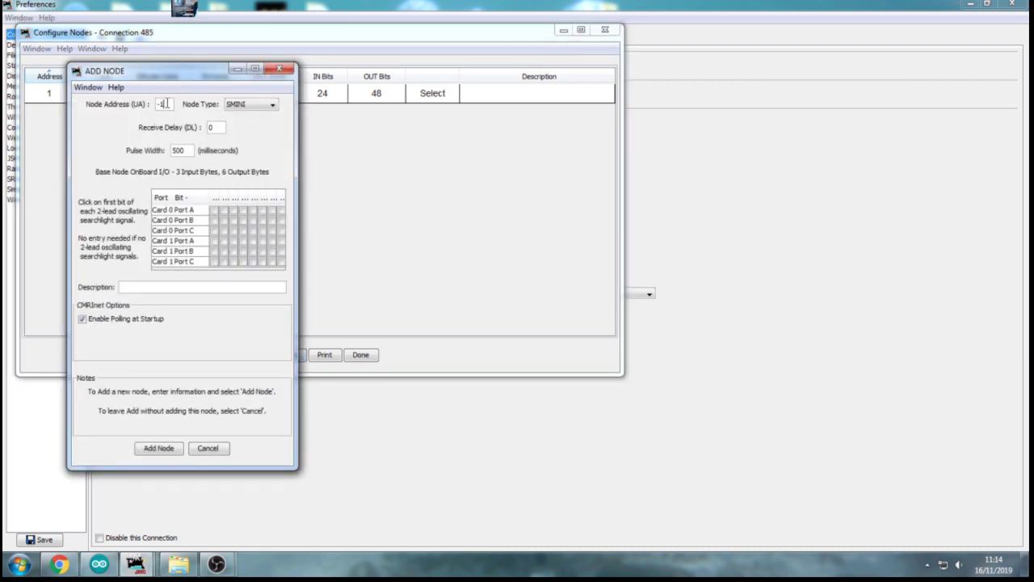
double_click(161, 103)
left_click(210, 449)
left_click(111, 566)
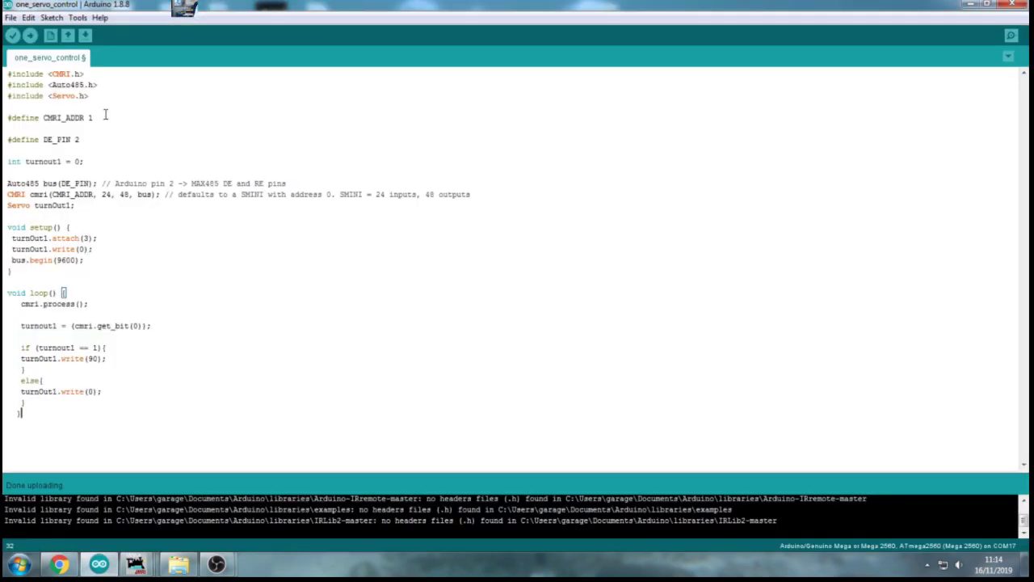
- Mark '#define CMRI_ADDR 1' in the sketch, then close JMRI's Configure Nodes and Preferences windows
left_click_drag(94, 117, 26, 117)
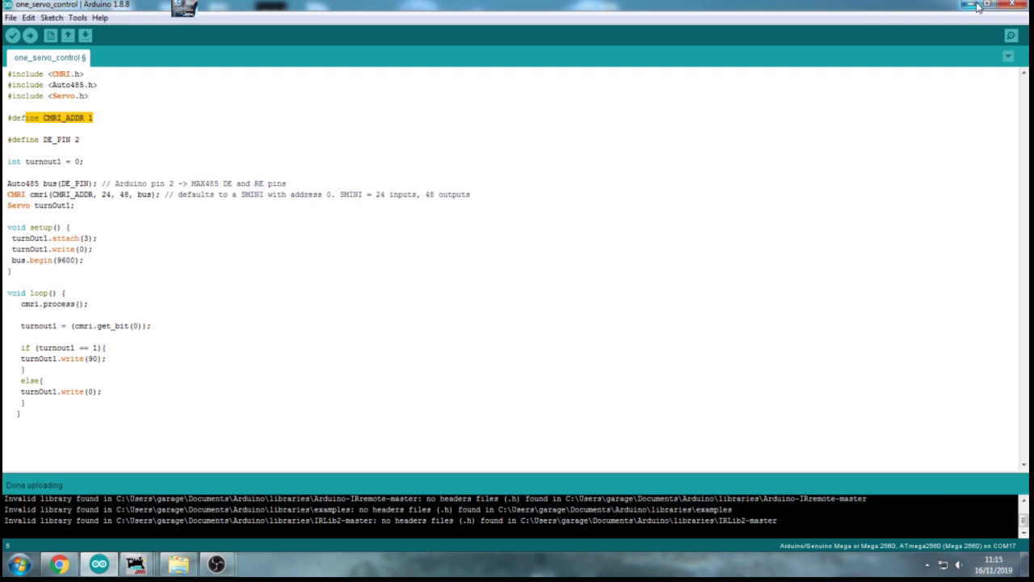
key("alt+Tab")
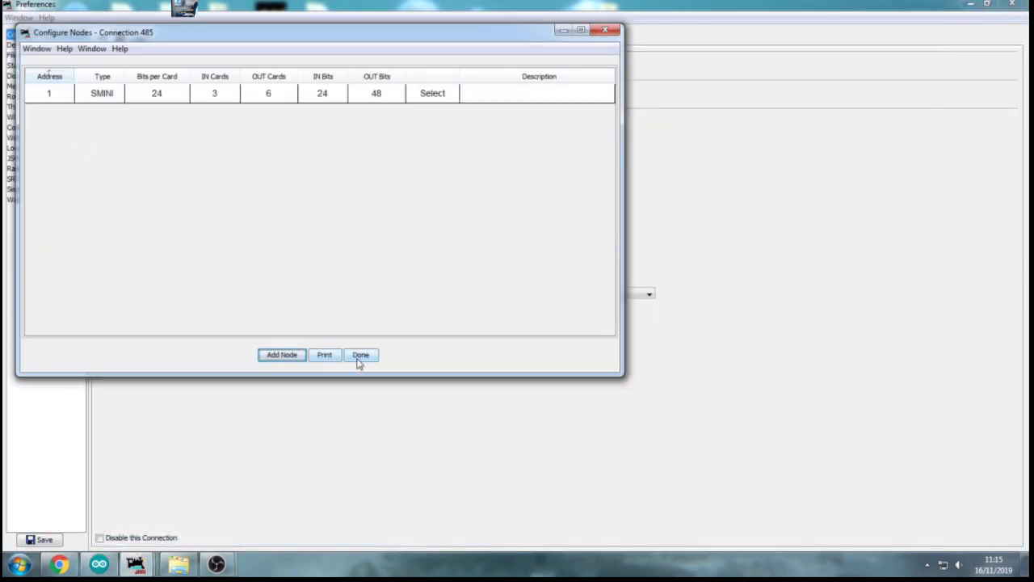
left_click(605, 31)
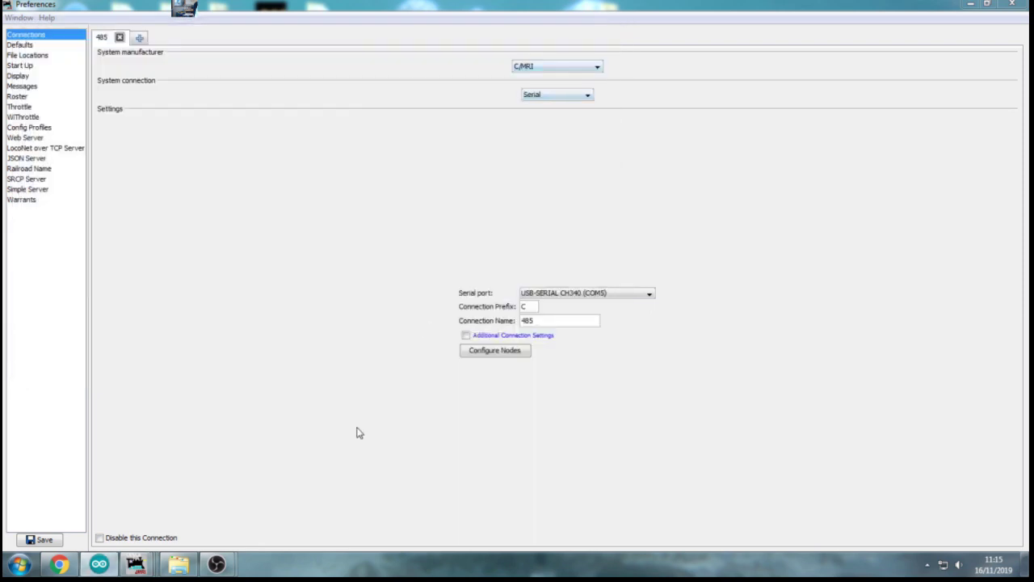
left_click(1014, 6)
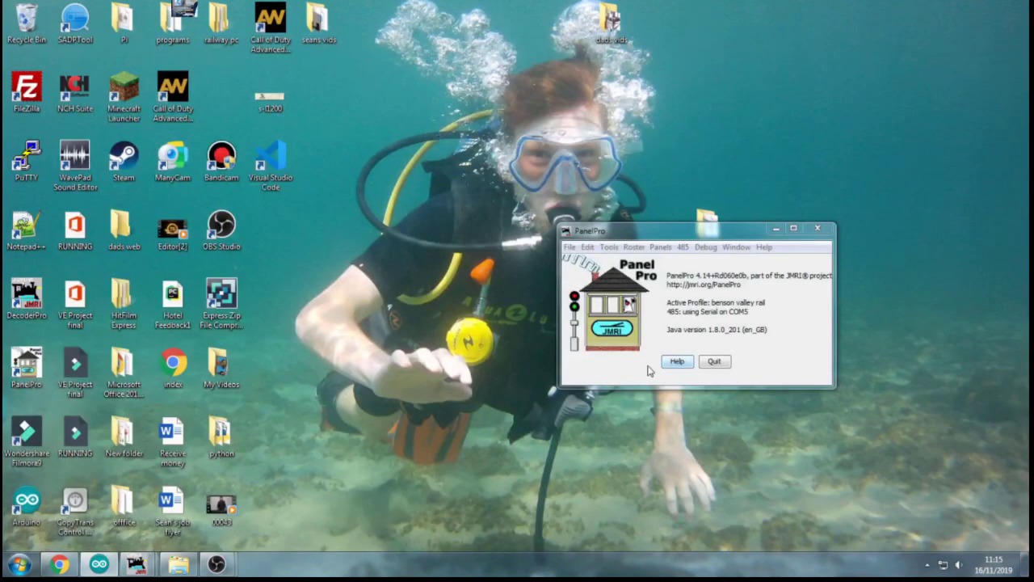
left_click(743, 314)
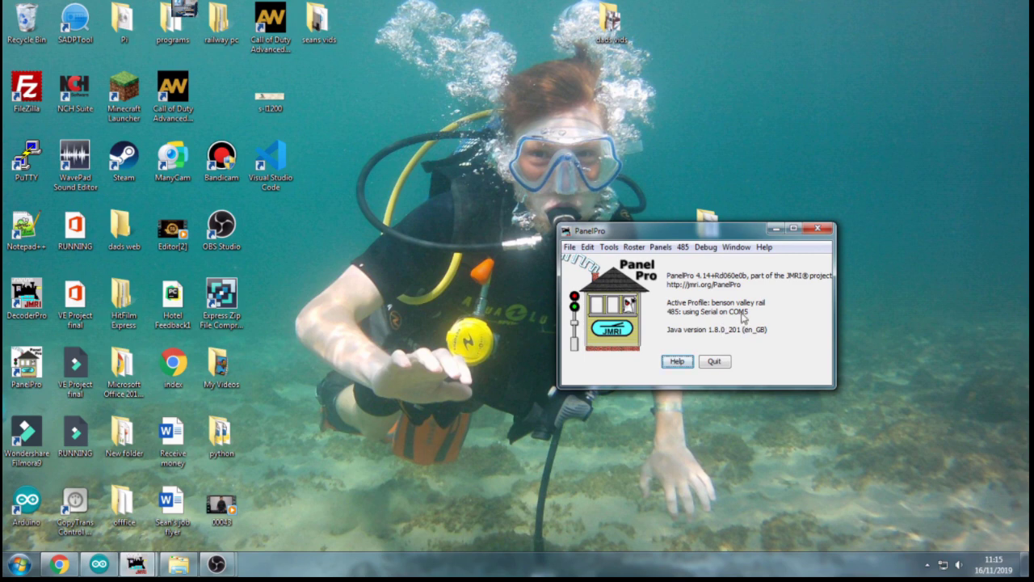
- Open the Turnouts table via Tools > Tables and edit turnout CT1001, user name test
left_click(610, 247)
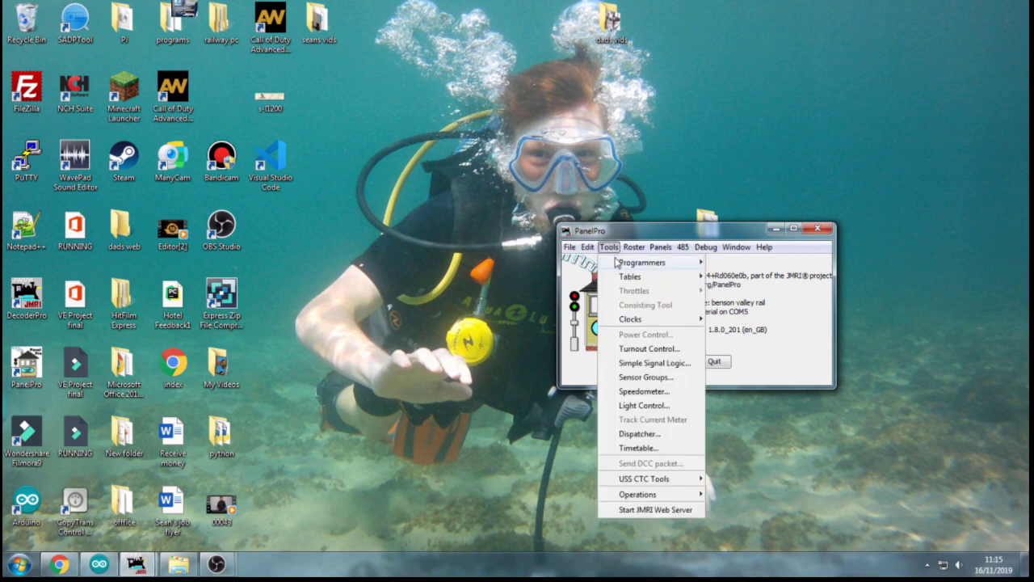
mouse_move(628, 278)
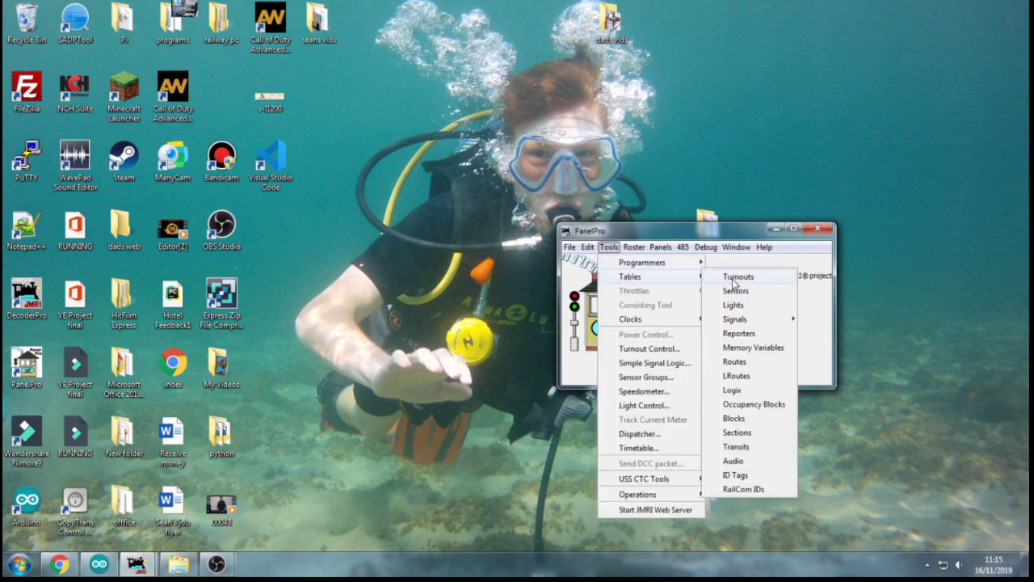
left_click(732, 277)
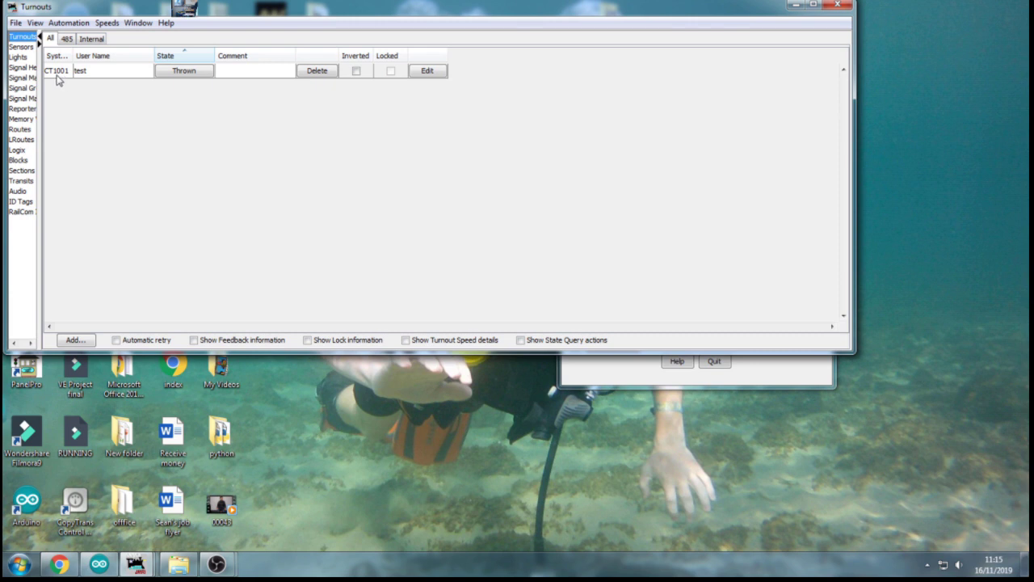
left_click(427, 71)
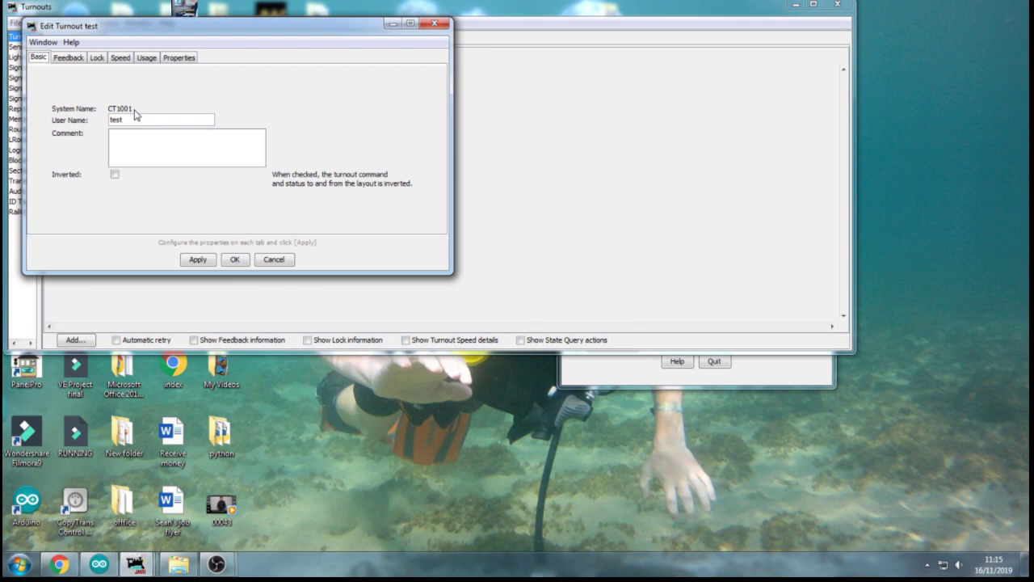
left_click(98, 564)
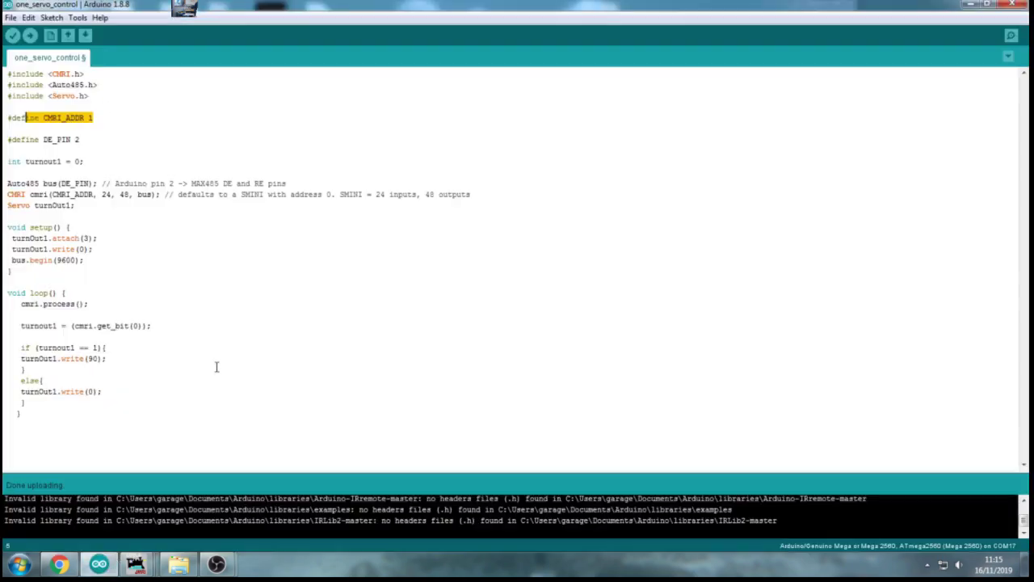
left_click(139, 325)
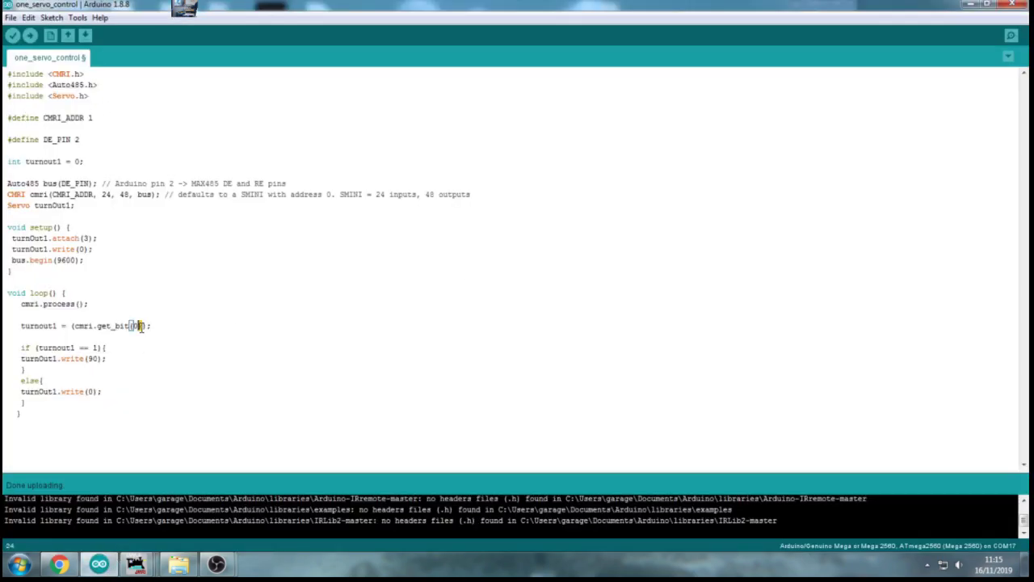
double_click(139, 326)
left_click(969, 4)
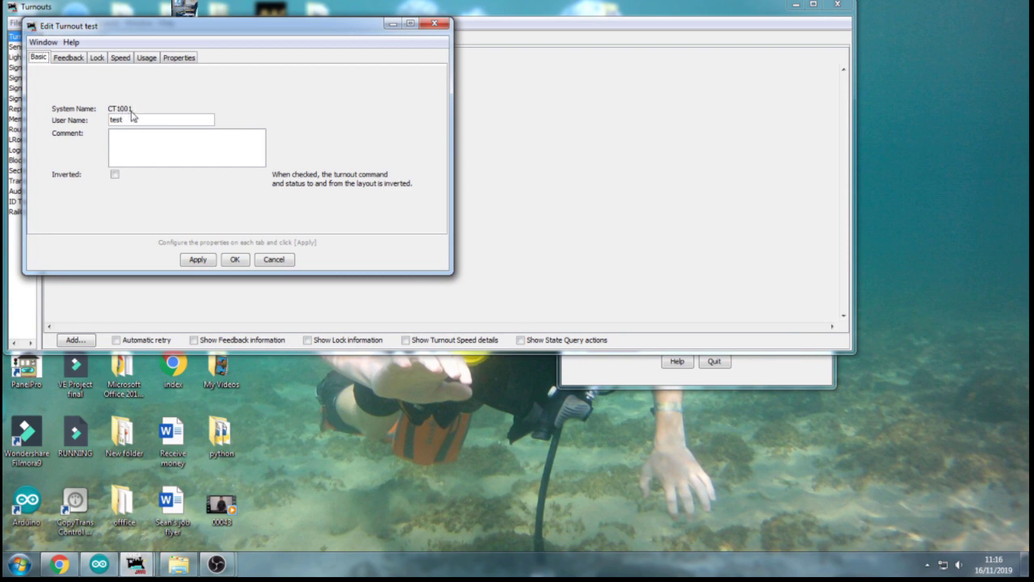
- Cancel the Edit Turnout dialog for test without changes
left_click(278, 262)
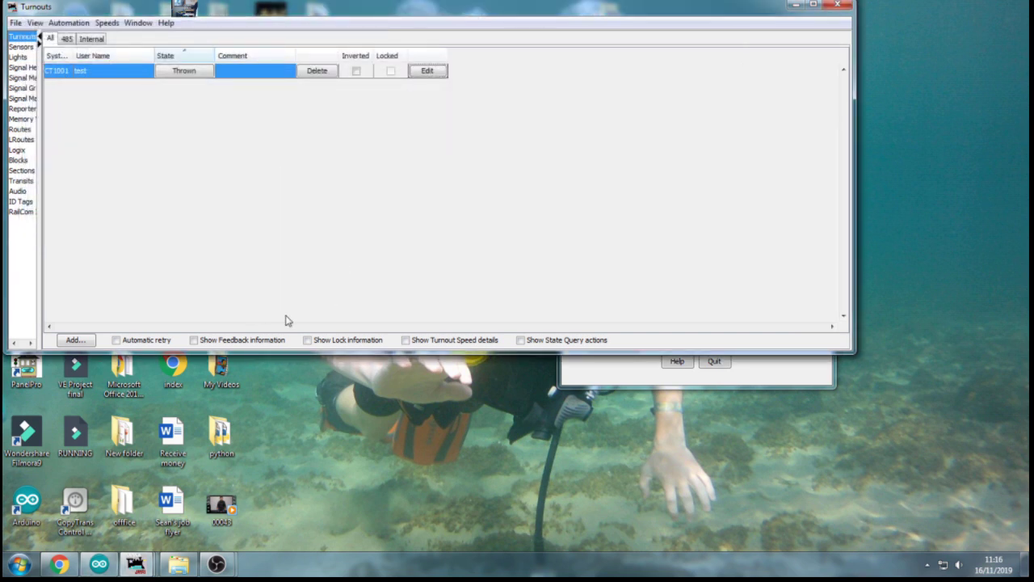
- Bring the OBS Windowed Projector (Source) camera view of the workbench to the front
mouse_move(215, 566)
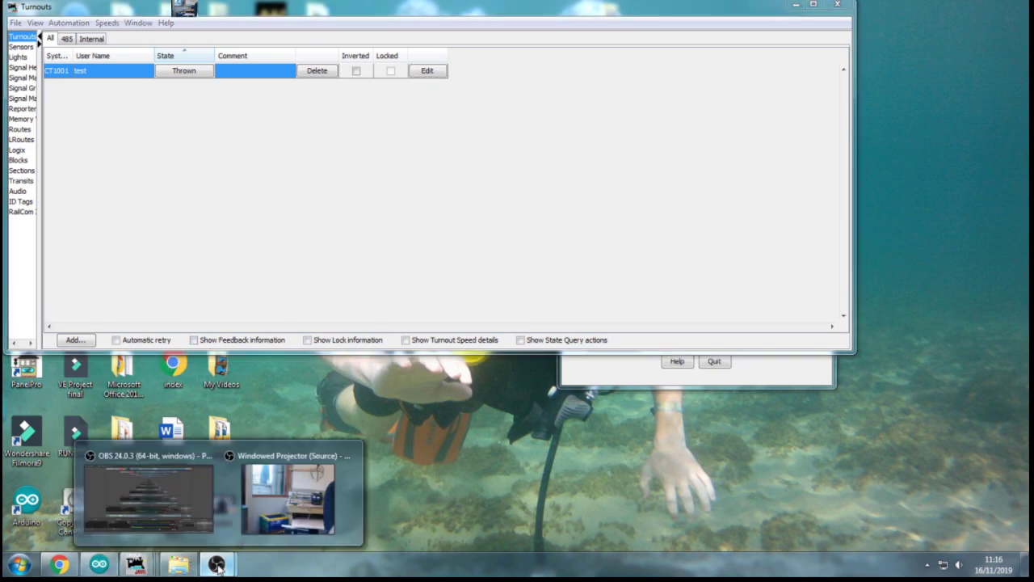
left_click(308, 518)
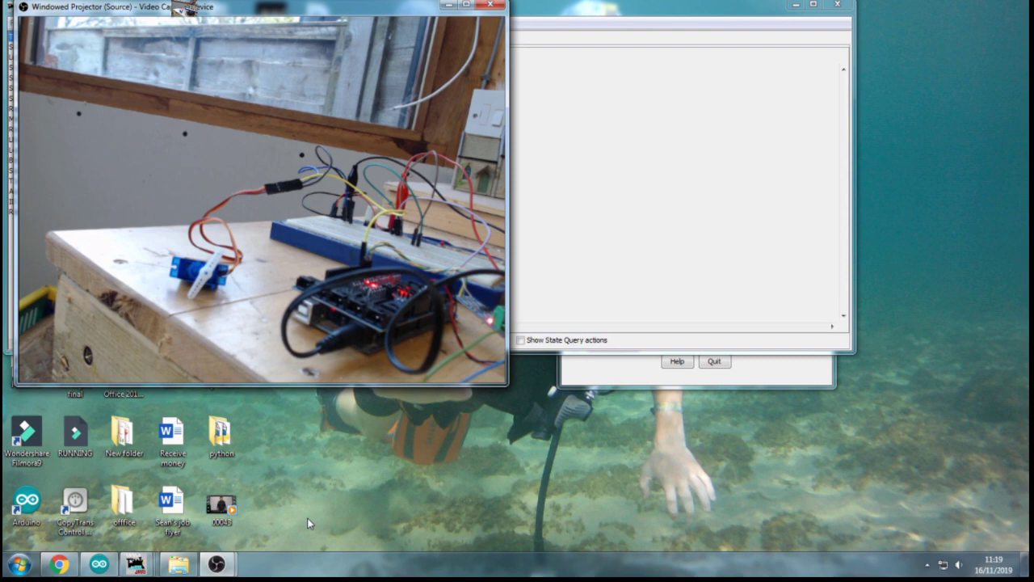
- Bring the Turnouts table forward and move it below the camera view
mouse_move(145, 566)
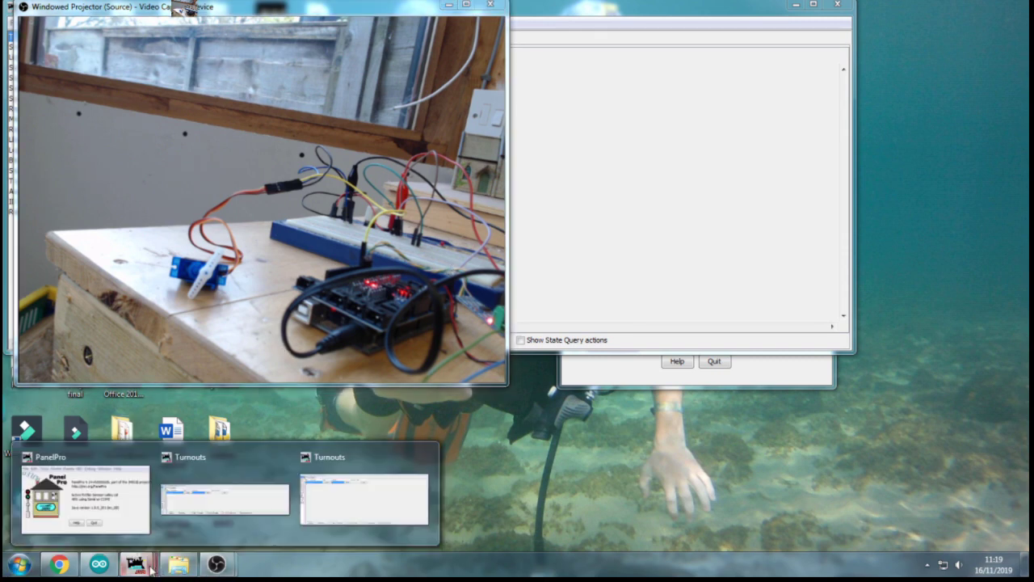
left_click(184, 505)
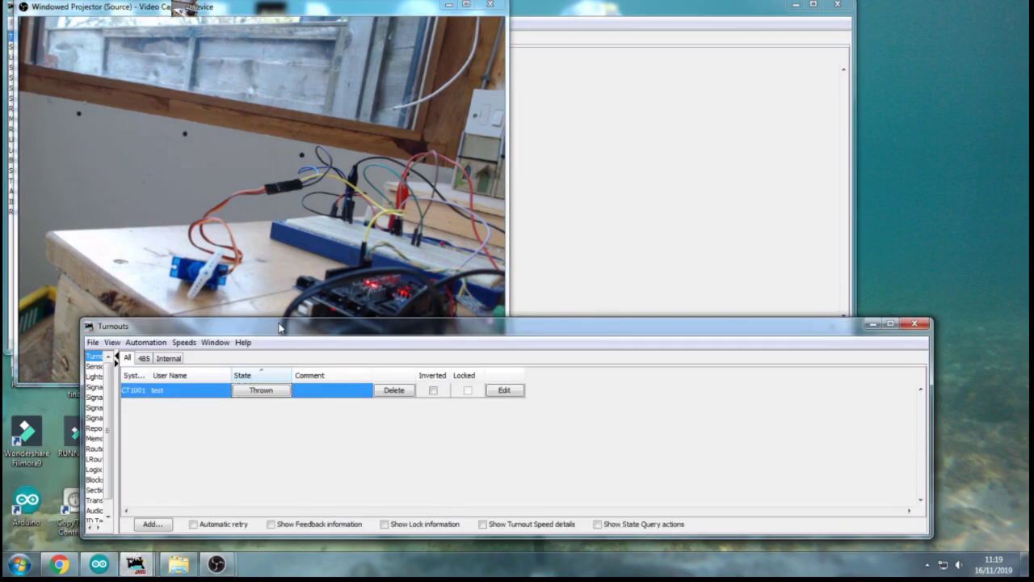
left_click_drag(281, 325, 205, 391)
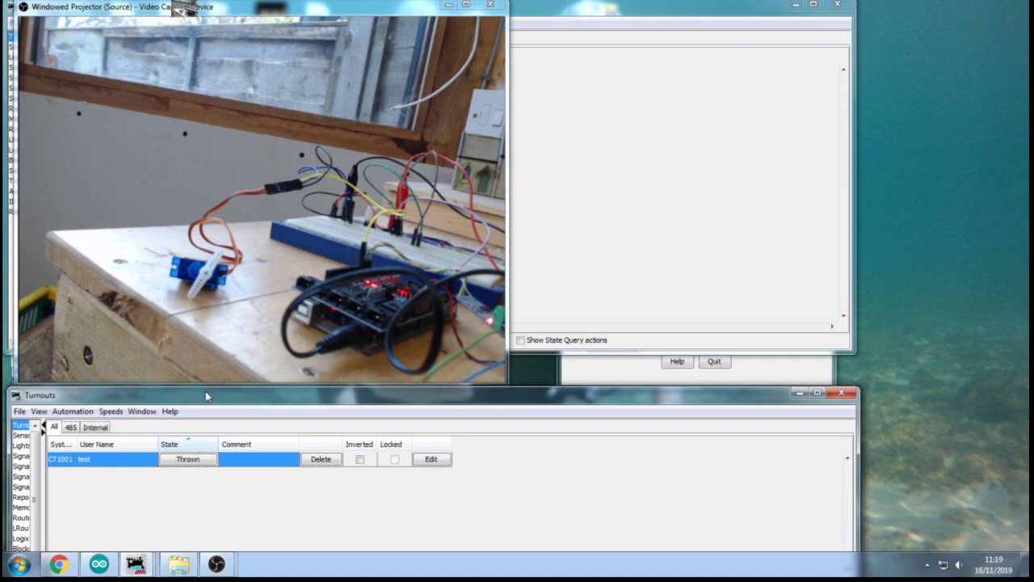
- Toggle turnout CT1001 three times, then close the Turnouts table and bring up the main window
left_click(204, 463)
left_click(203, 463)
left_click(203, 463)
left_click(848, 393)
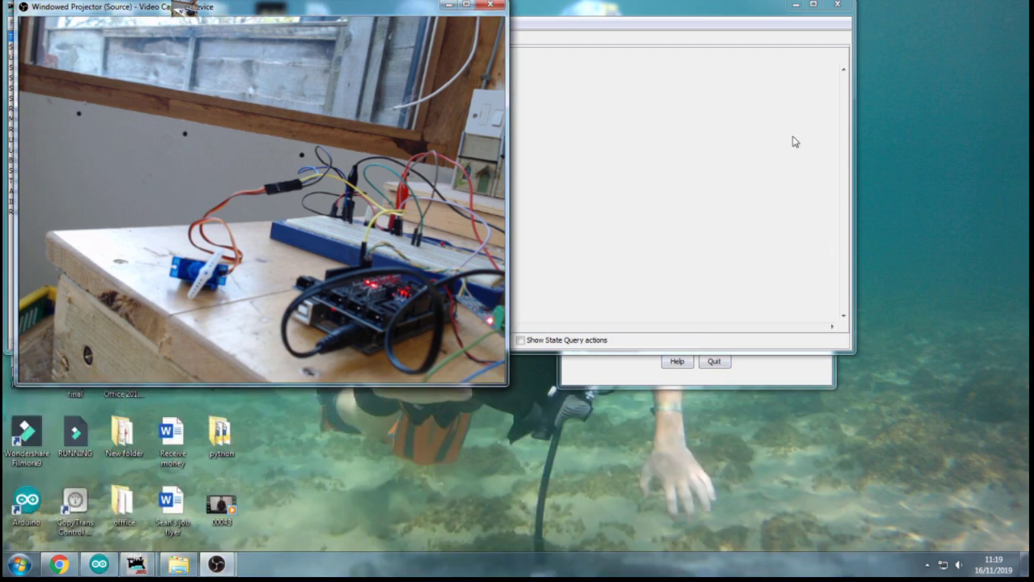
left_click(647, 376)
- Quit PanelPro and relaunch it from the Start menu with the benson valley rail profile
left_click(818, 228)
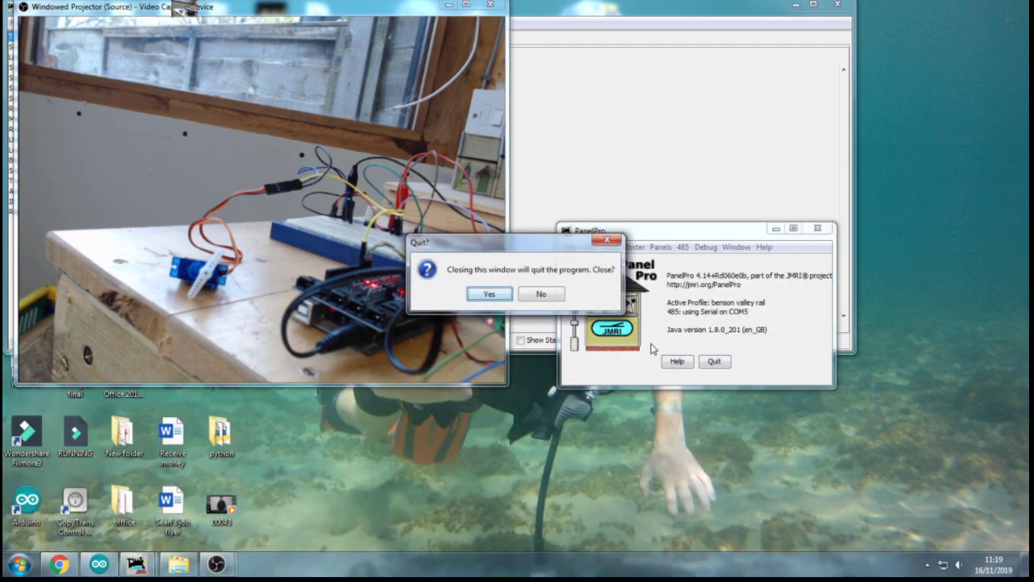
left_click(495, 294)
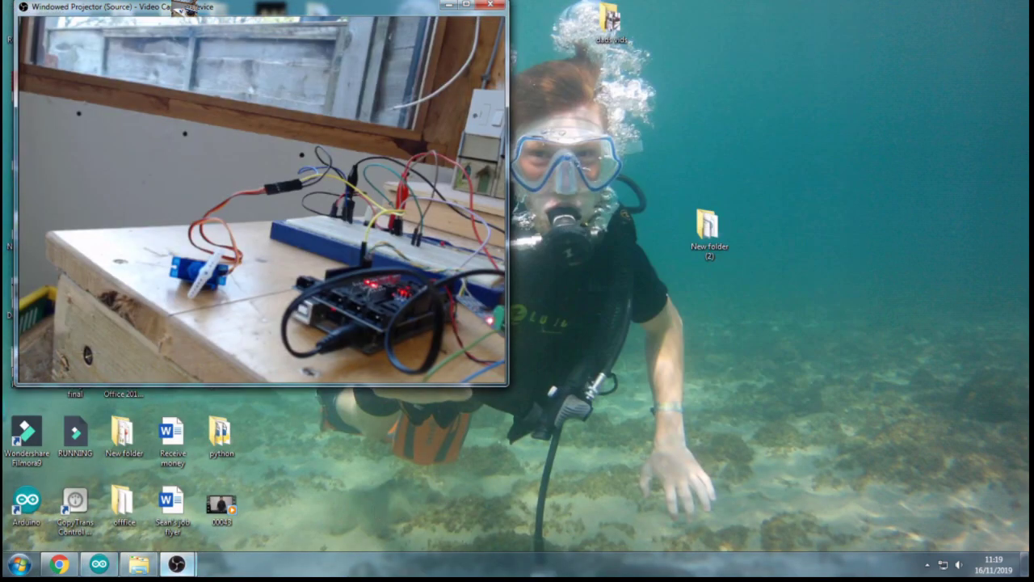
left_click(18, 564)
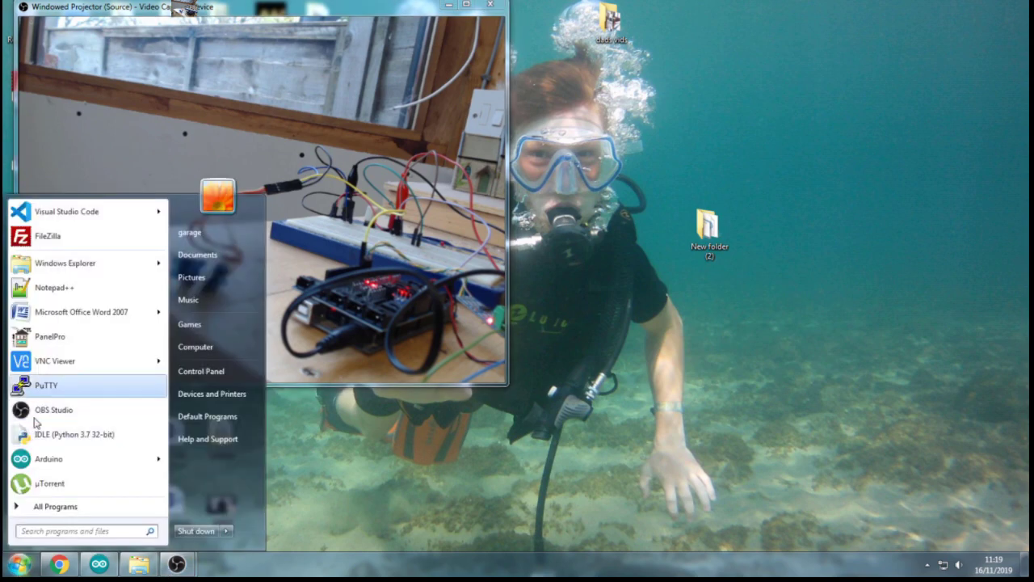
left_click(47, 336)
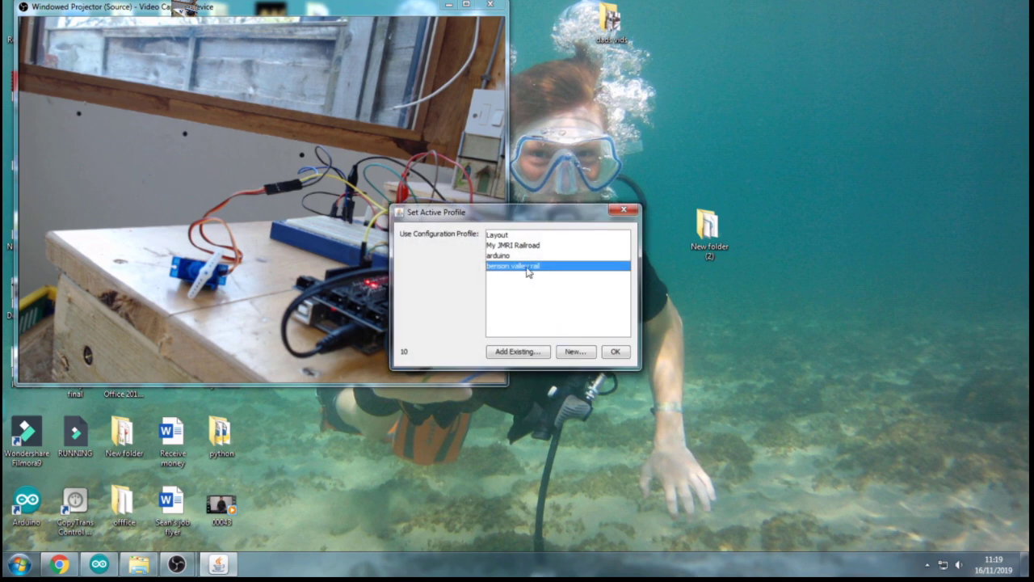
left_click(614, 353)
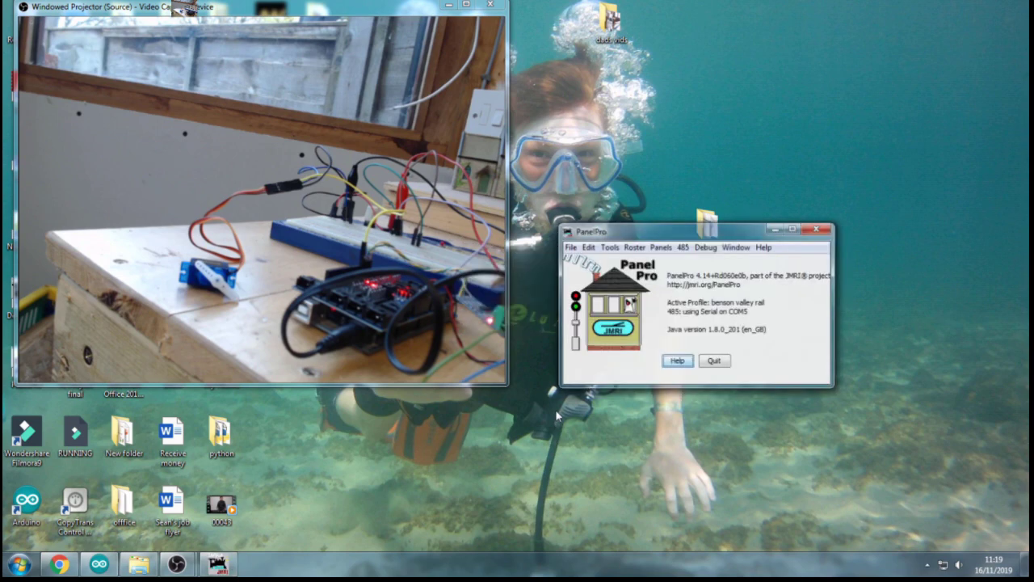
- Create turnout 1001 with user name 'test' in the Turnouts table, using 1 bit steady-state output
left_click(610, 248)
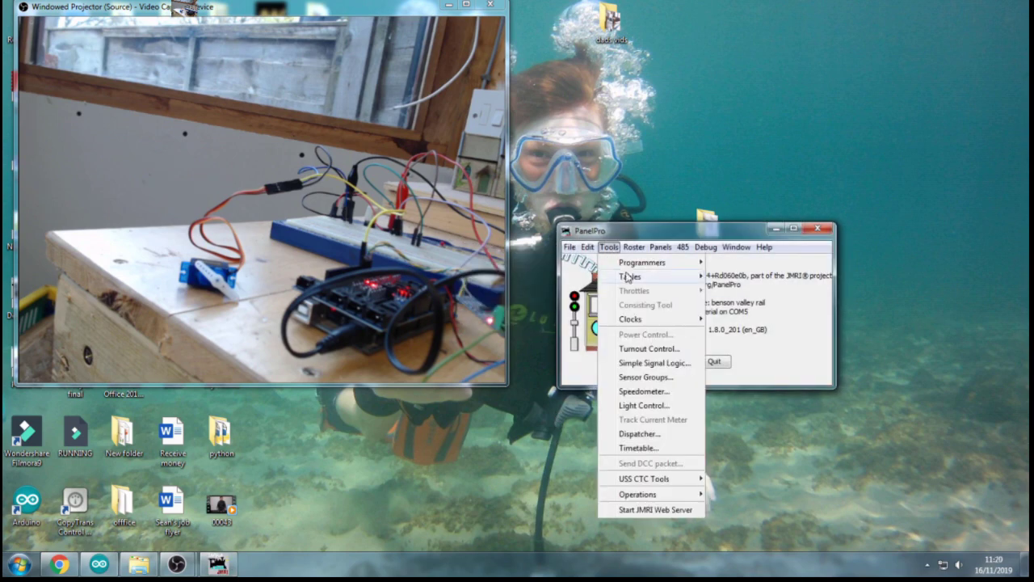
mouse_move(629, 277)
left_click(744, 276)
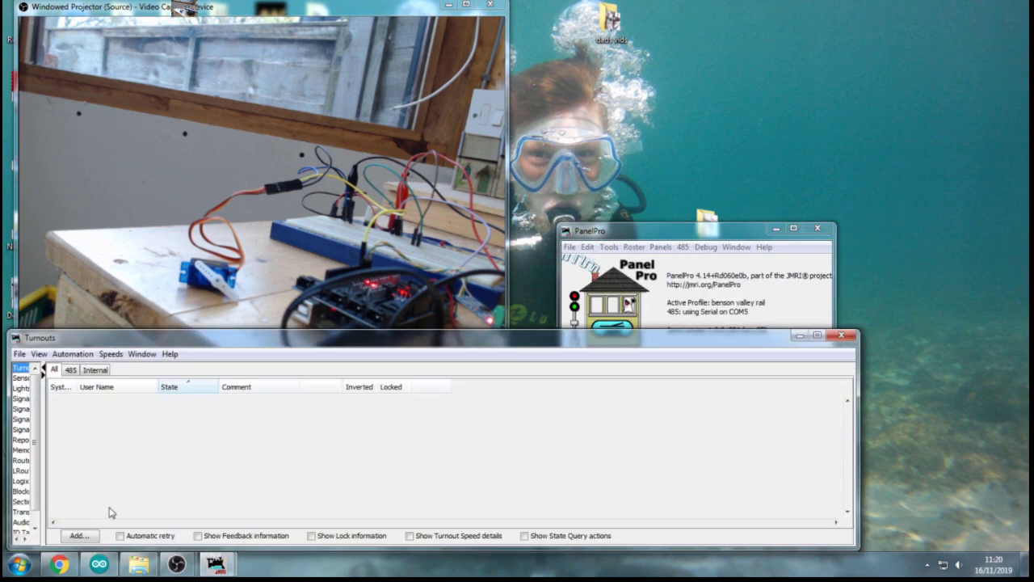
left_click(78, 538)
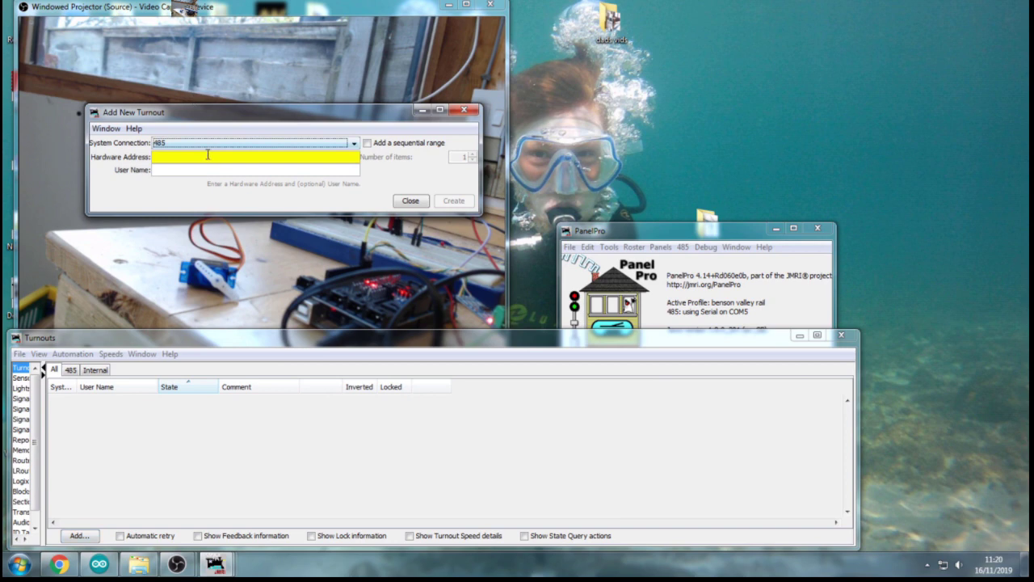
type("1001")
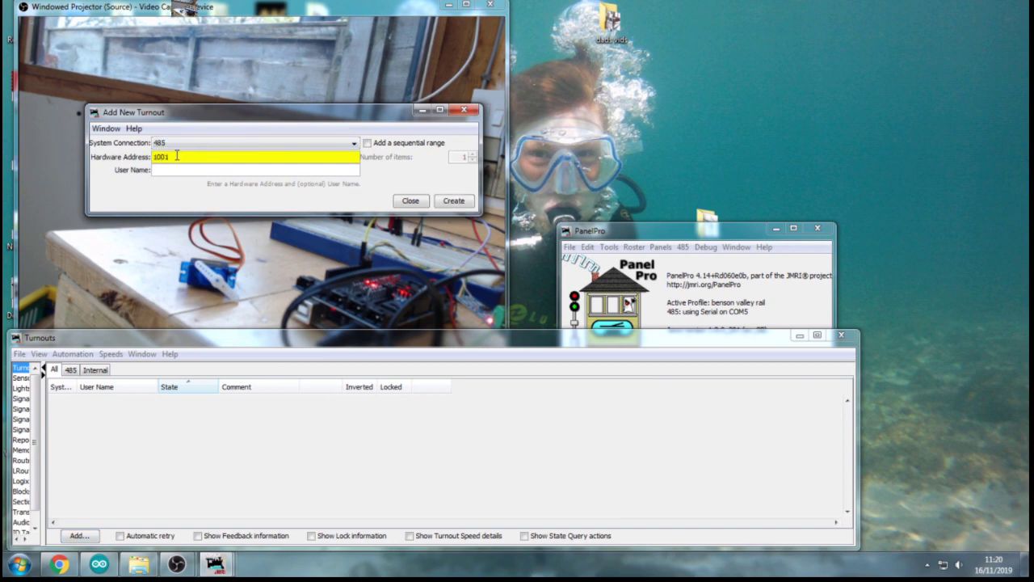
left_click(182, 171)
type("test")
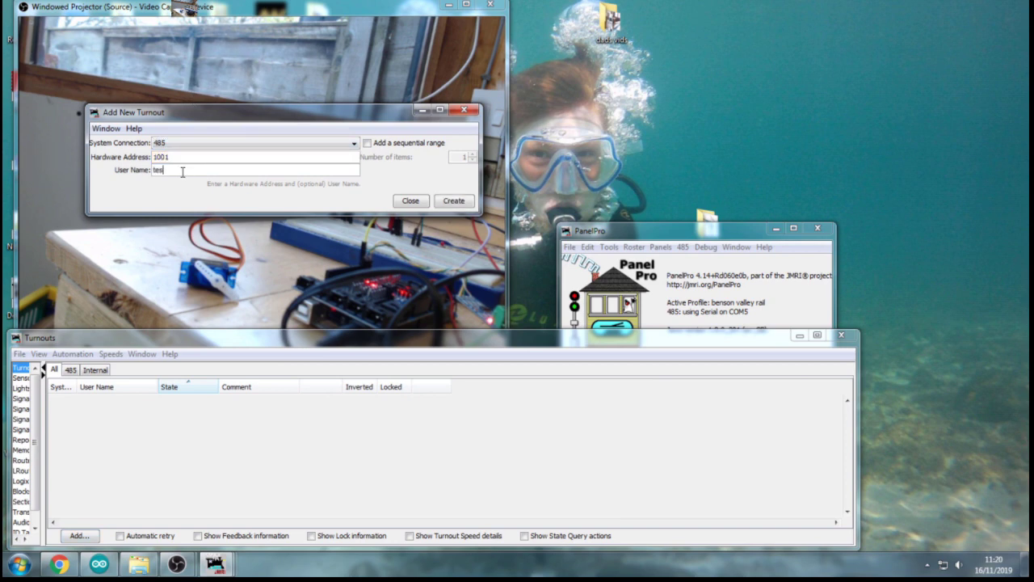
left_click(453, 200)
left_click(491, 296)
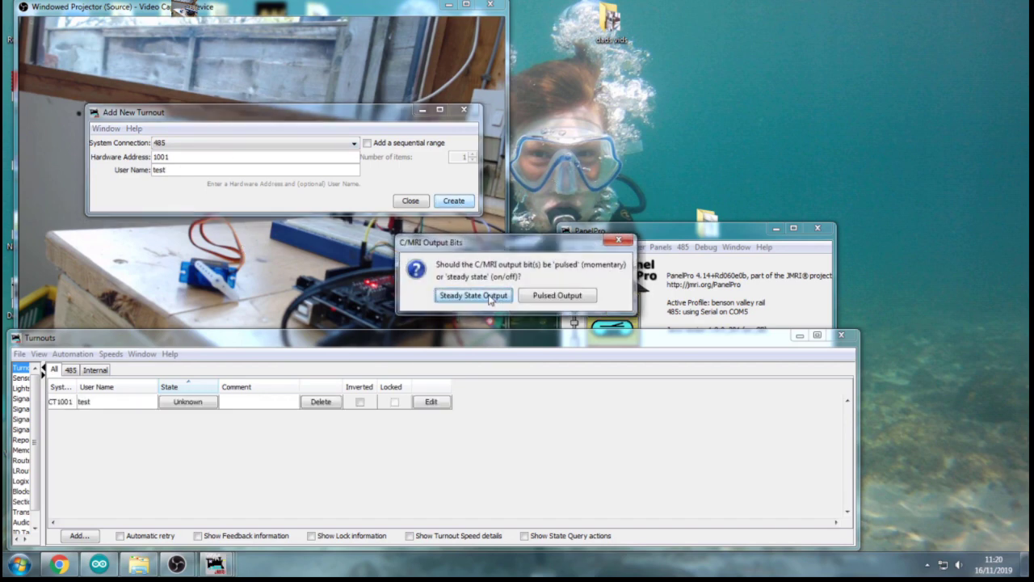
left_click(491, 294)
- Toggle CT1001 repeatedly to swing the servo, leaving it Closed
left_click(184, 403)
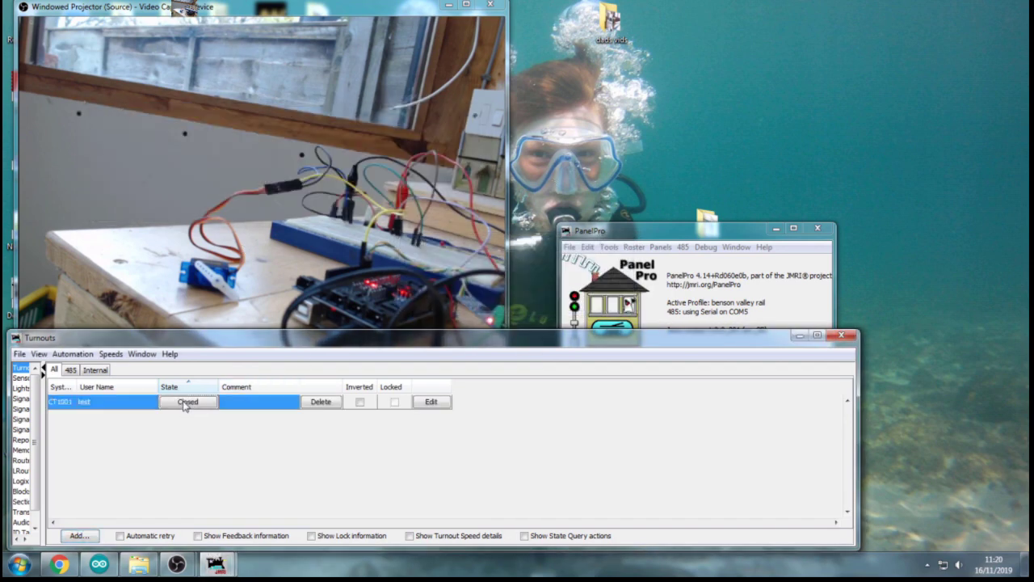
left_click(185, 404)
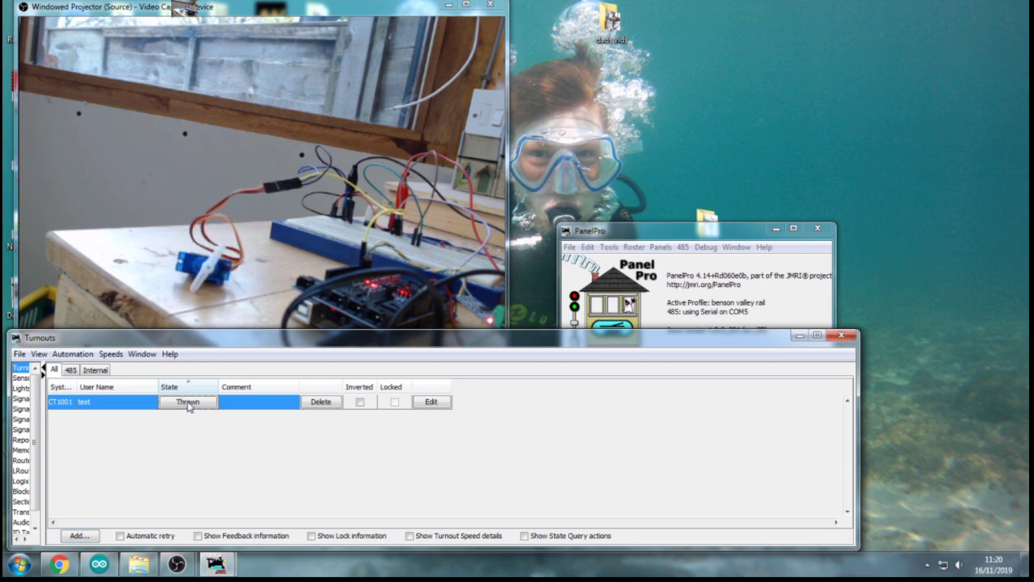
double_click(188, 406)
left_click(188, 406)
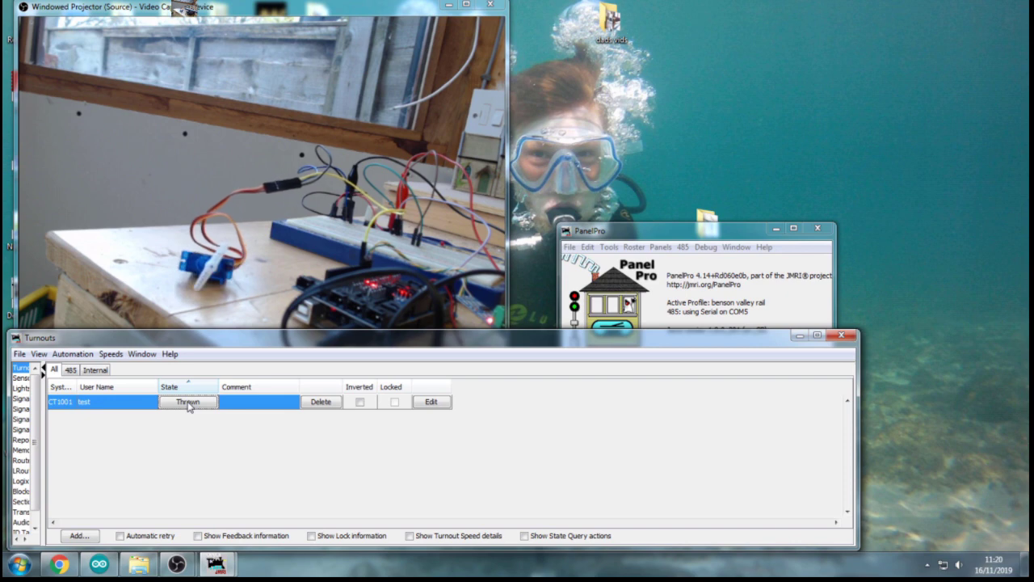
left_click(188, 406)
left_click(188, 406)
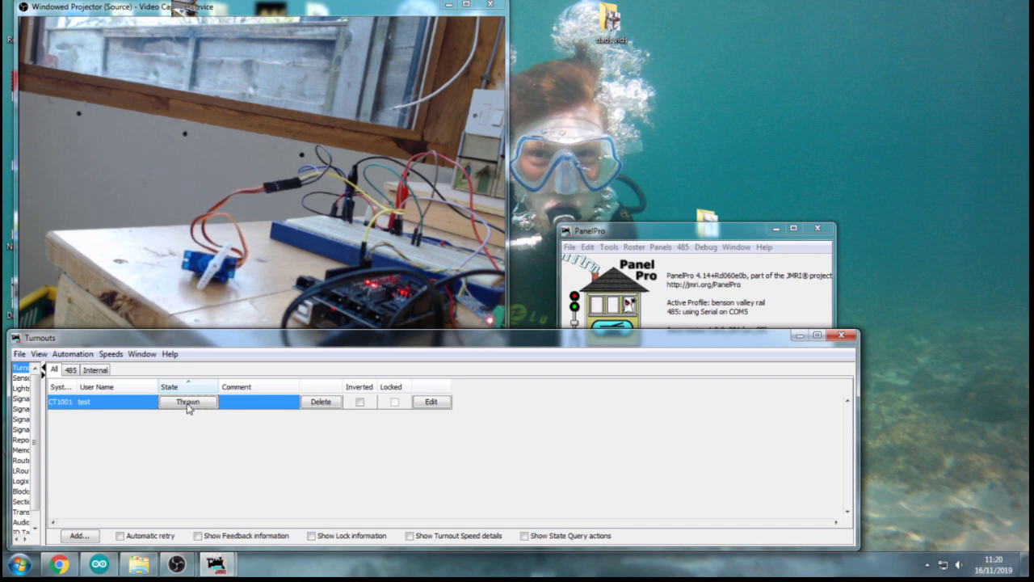
left_click(188, 406)
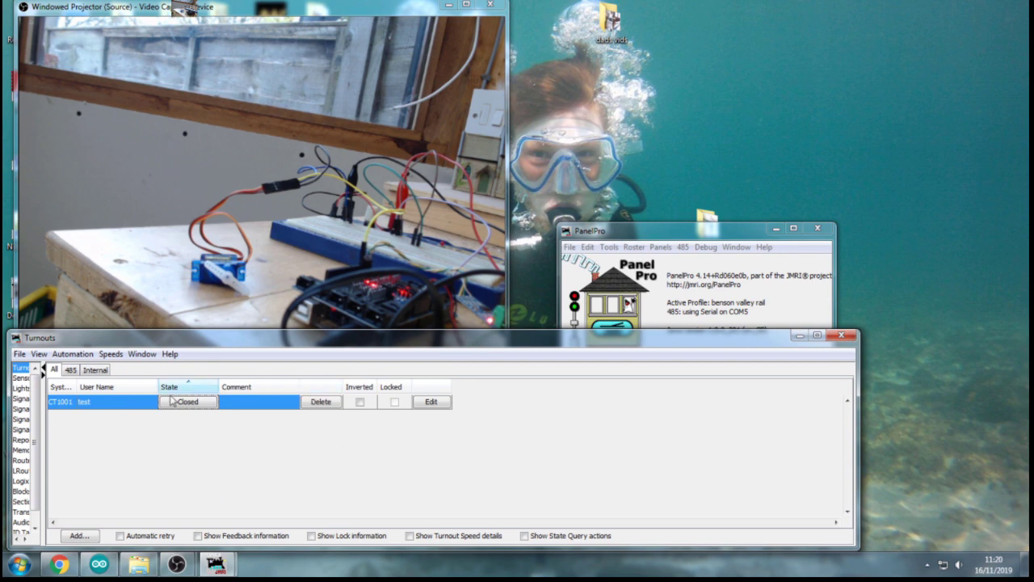
- Save the panels to a file named 'turnout'
left_click(661, 247)
left_click(688, 293)
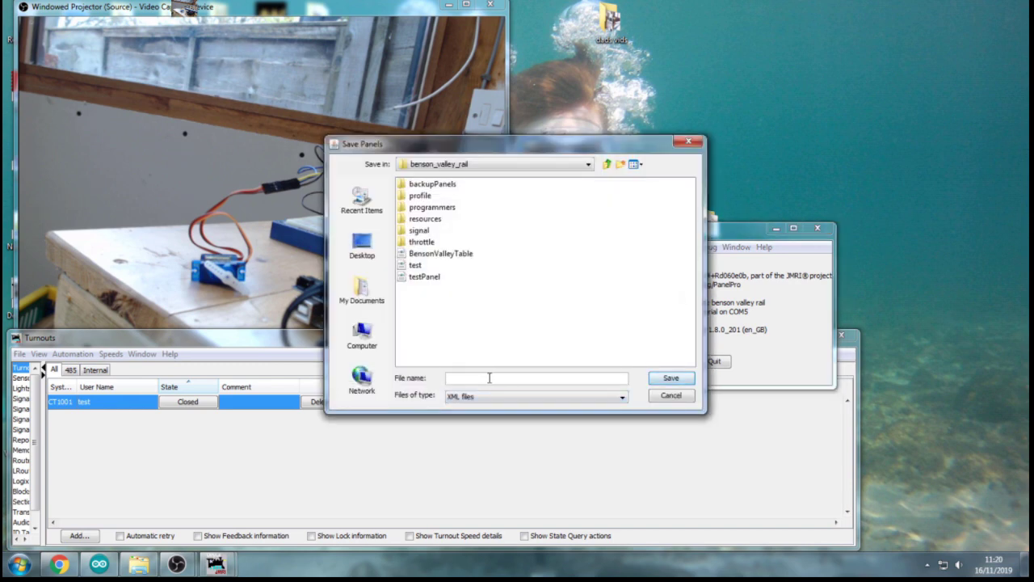
type("turnout")
left_click(672, 380)
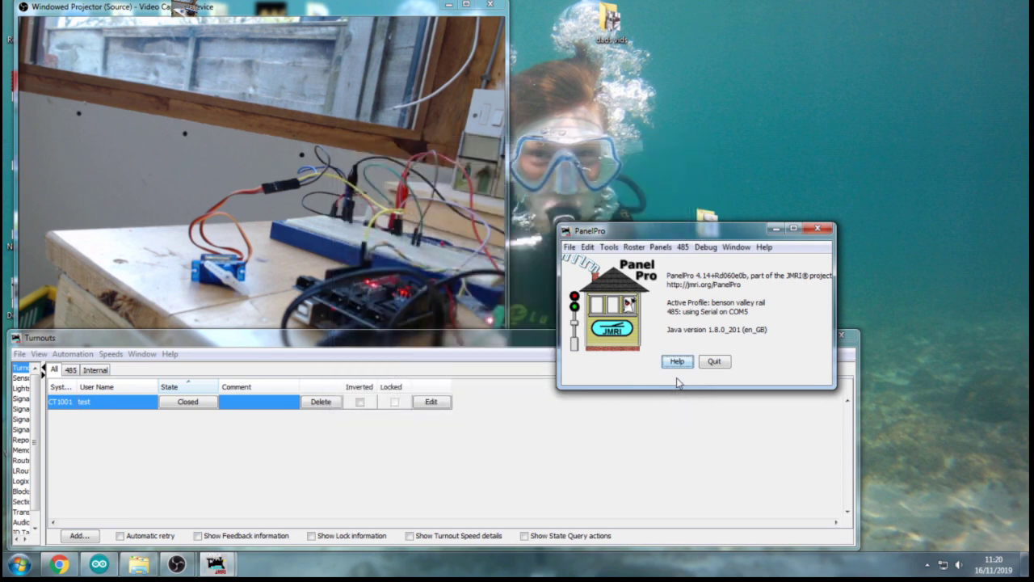
- Bring up the Open Panels dialog, select turnout.xml, then cancel it
left_click(664, 250)
left_click(687, 280)
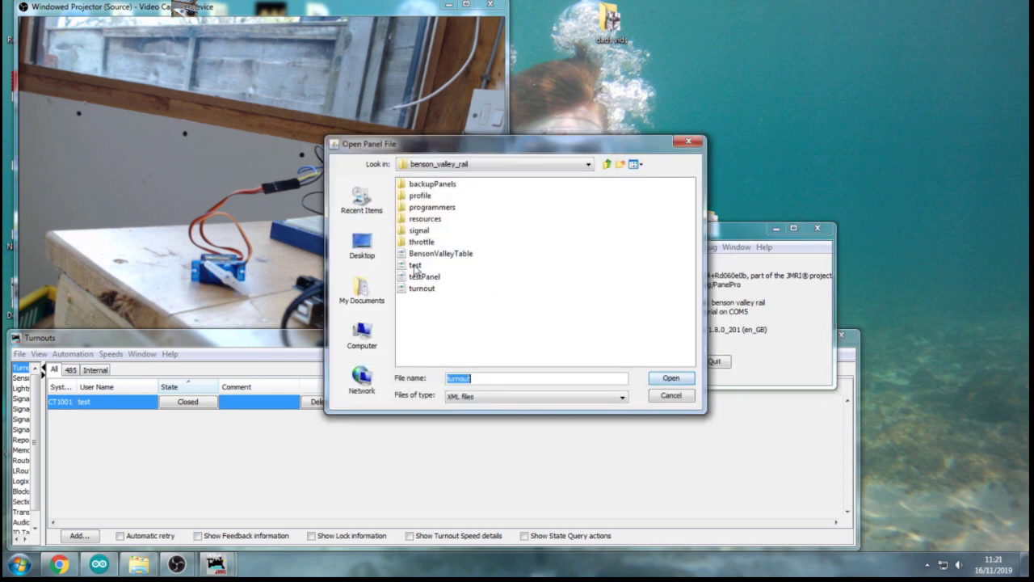
left_click(431, 289)
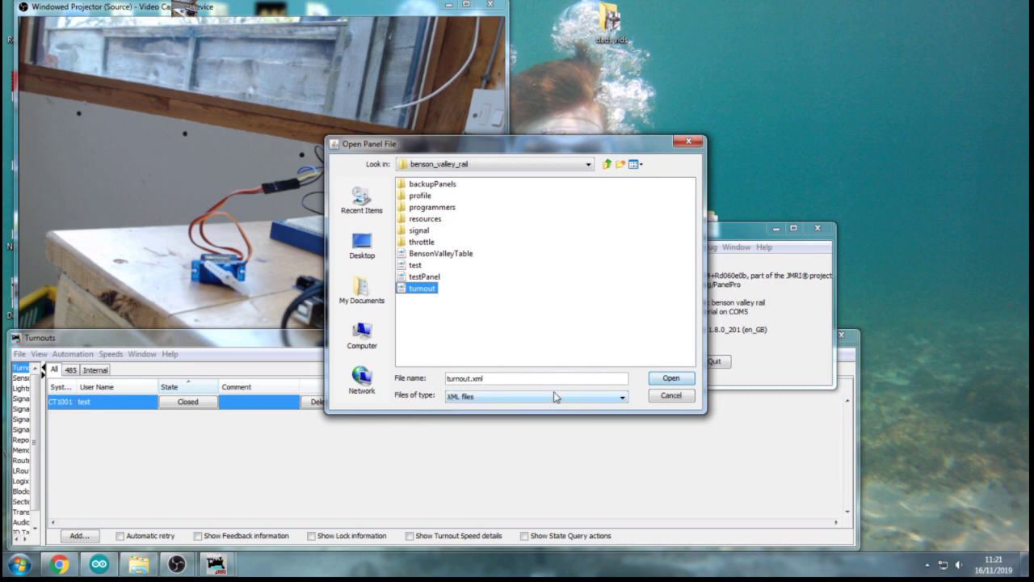
left_click(688, 143)
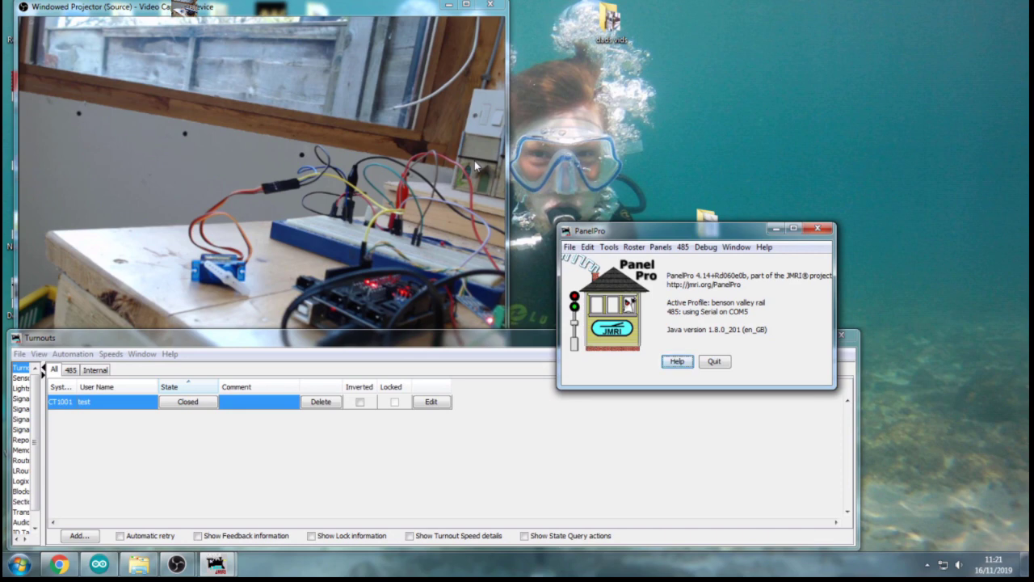
left_click(99, 564)
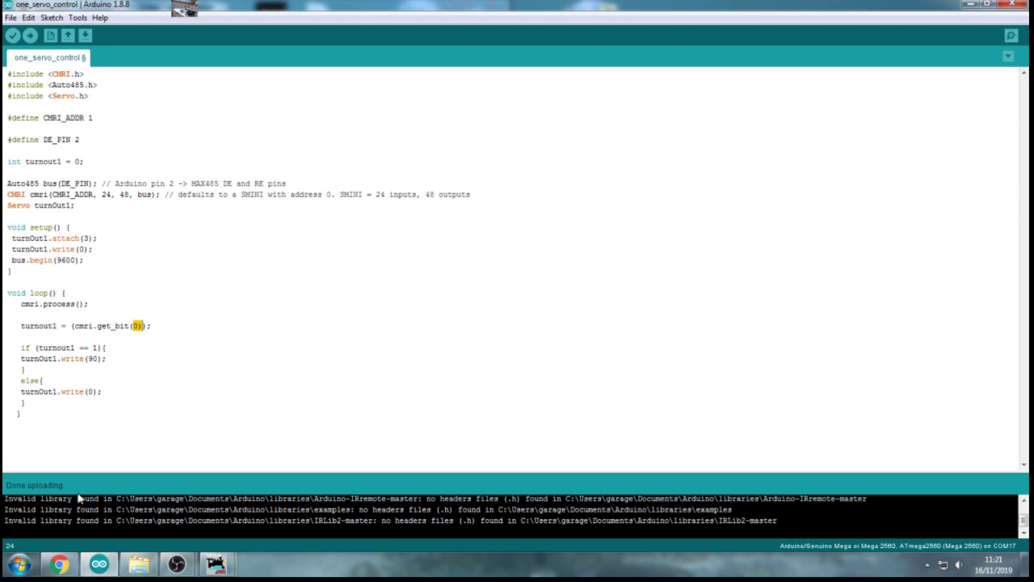
left_click(969, 6)
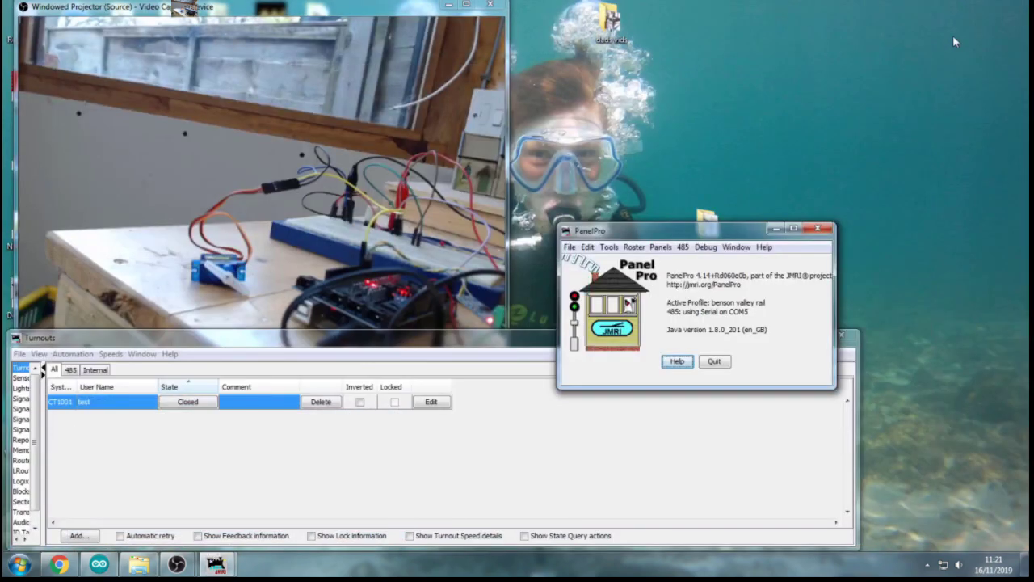